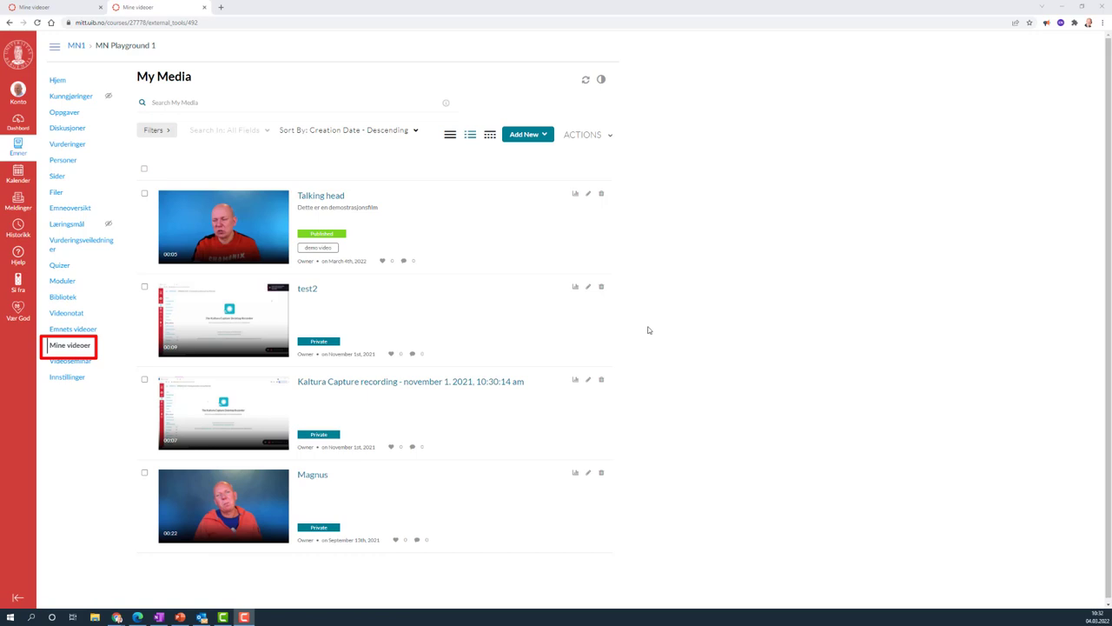
- Add new media with Kaltura Capture and allow the desktop recorder to open
left_click(536, 137)
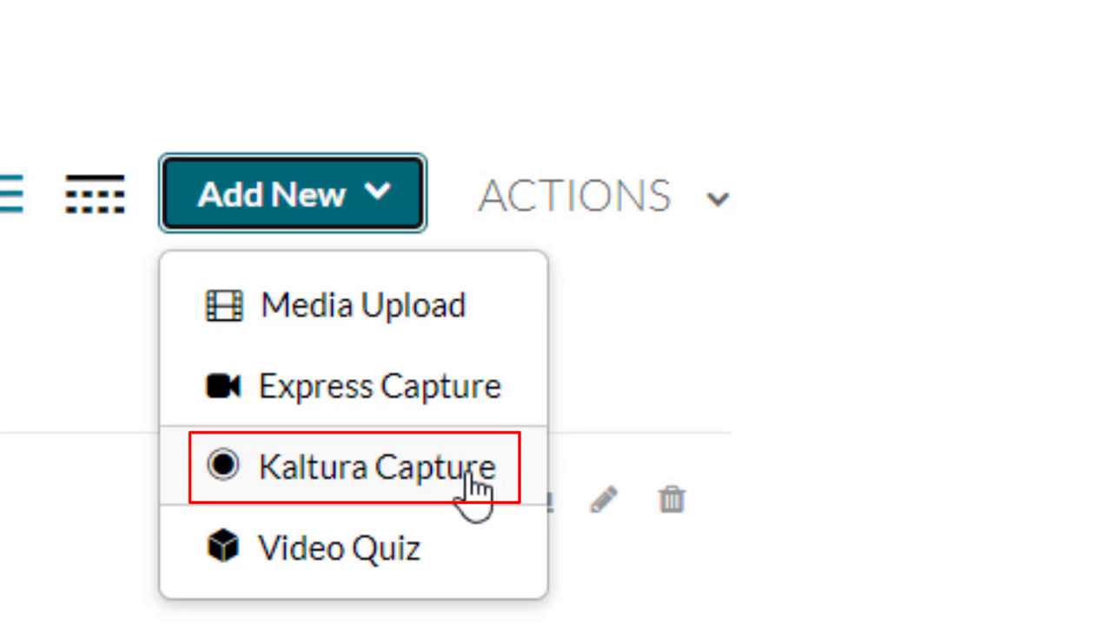
left_click(427, 478)
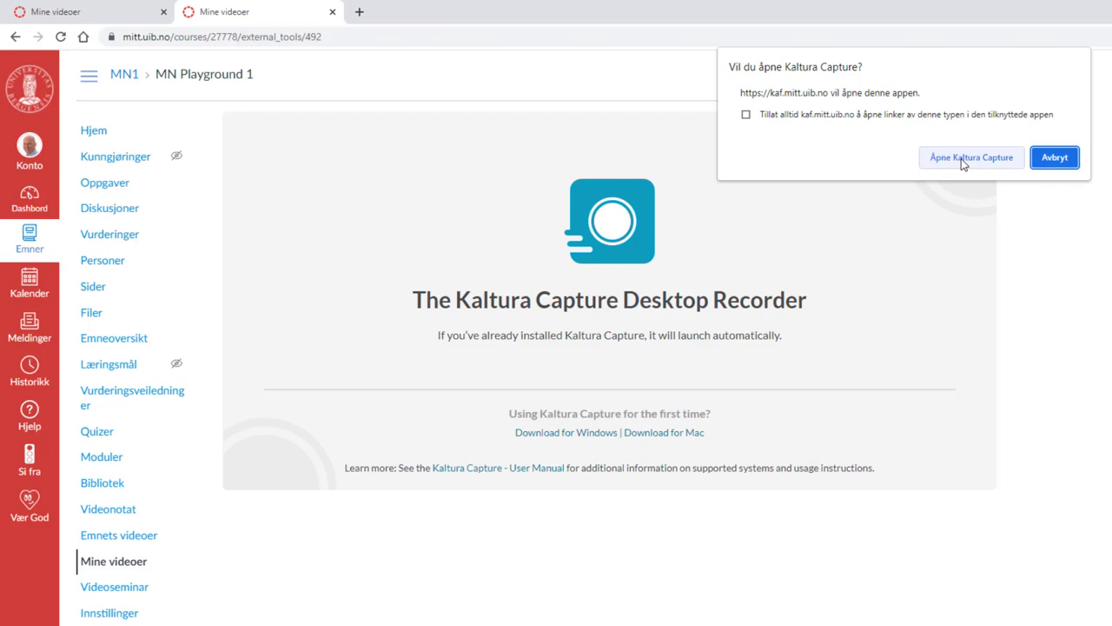
left_click(961, 158)
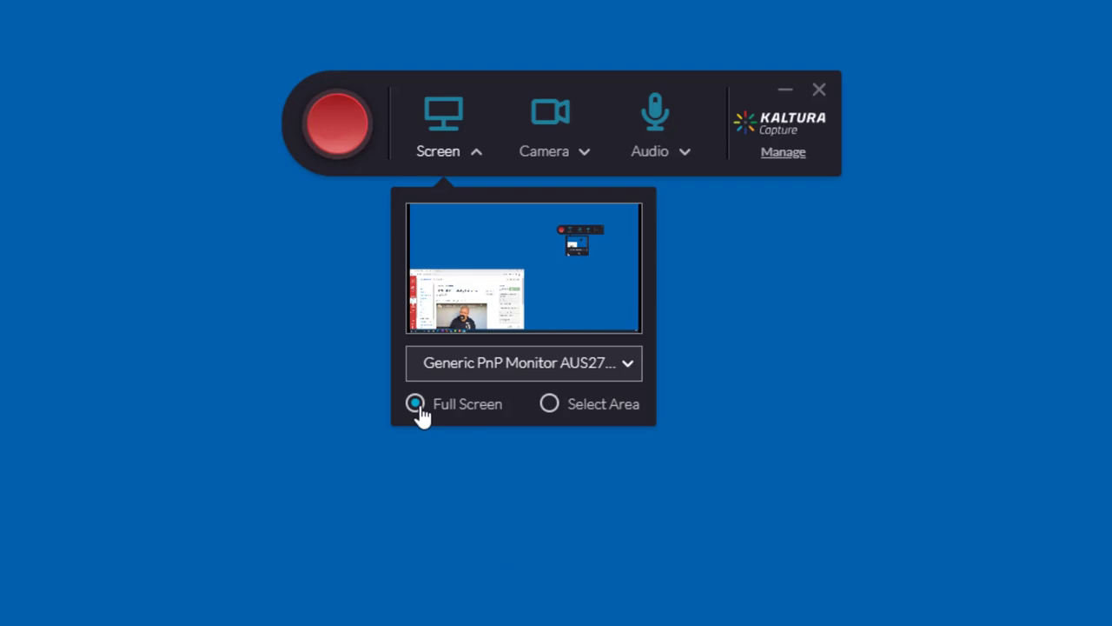
- Try to fit a custom recording area of about 1271x672 around the browser window
left_click(549, 403)
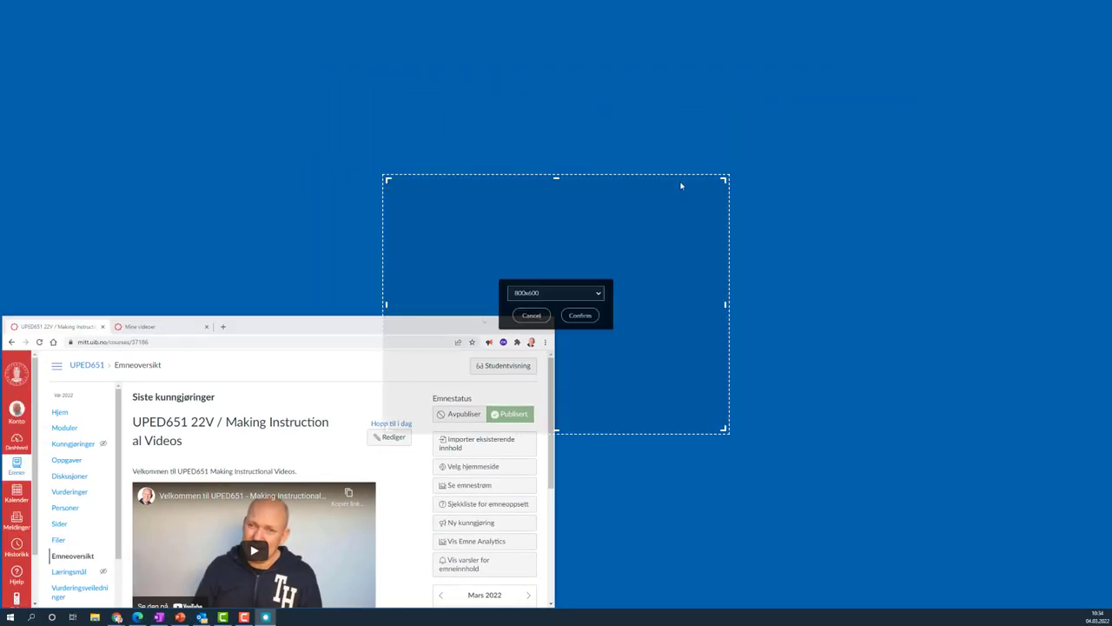
left_click_drag(675, 174, 664, 179)
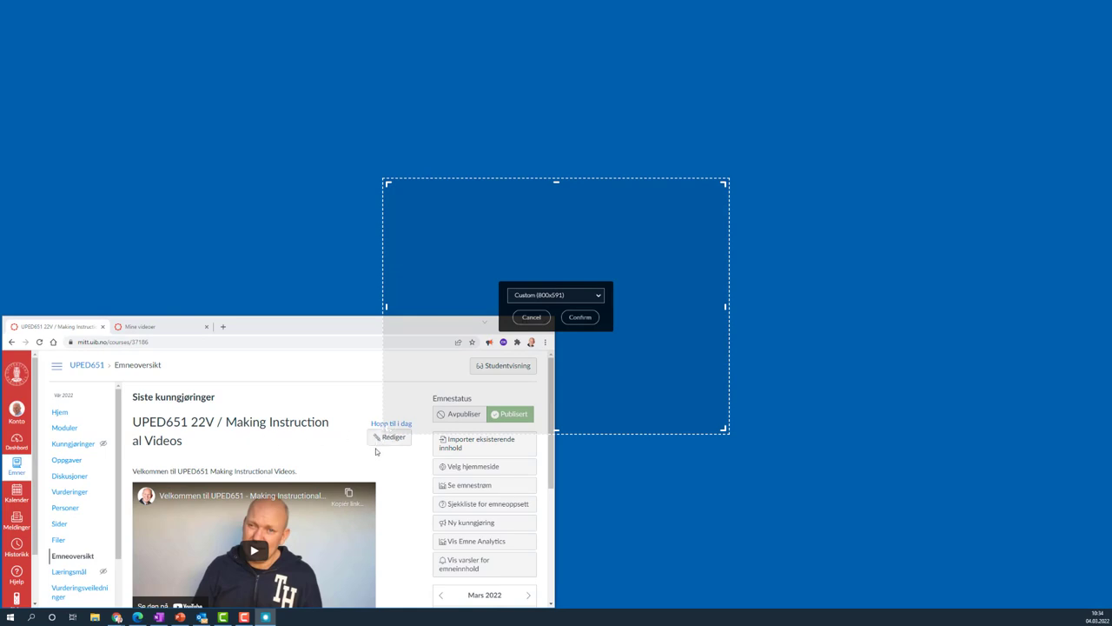
left_click_drag(585, 239, 581, 236)
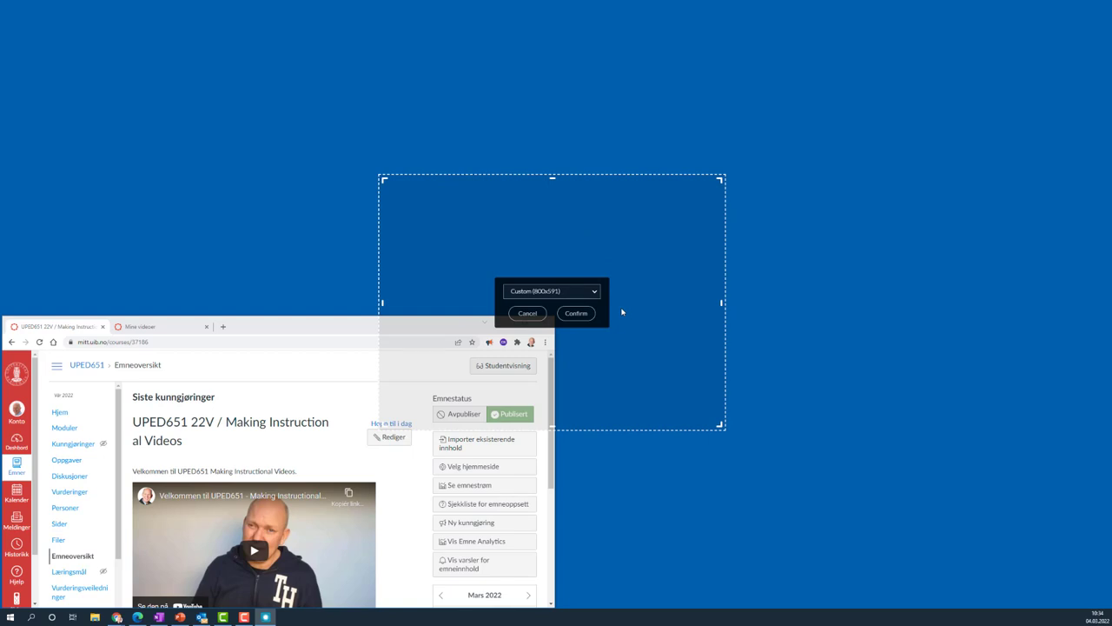
left_click_drag(606, 311, 228, 488)
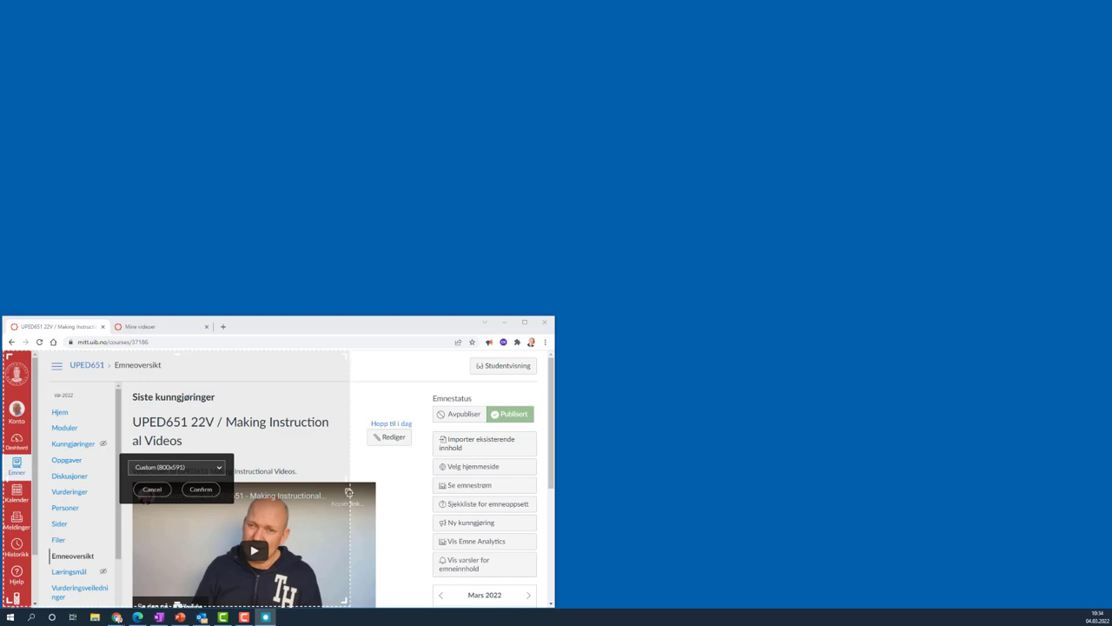
left_click_drag(349, 493, 554, 501)
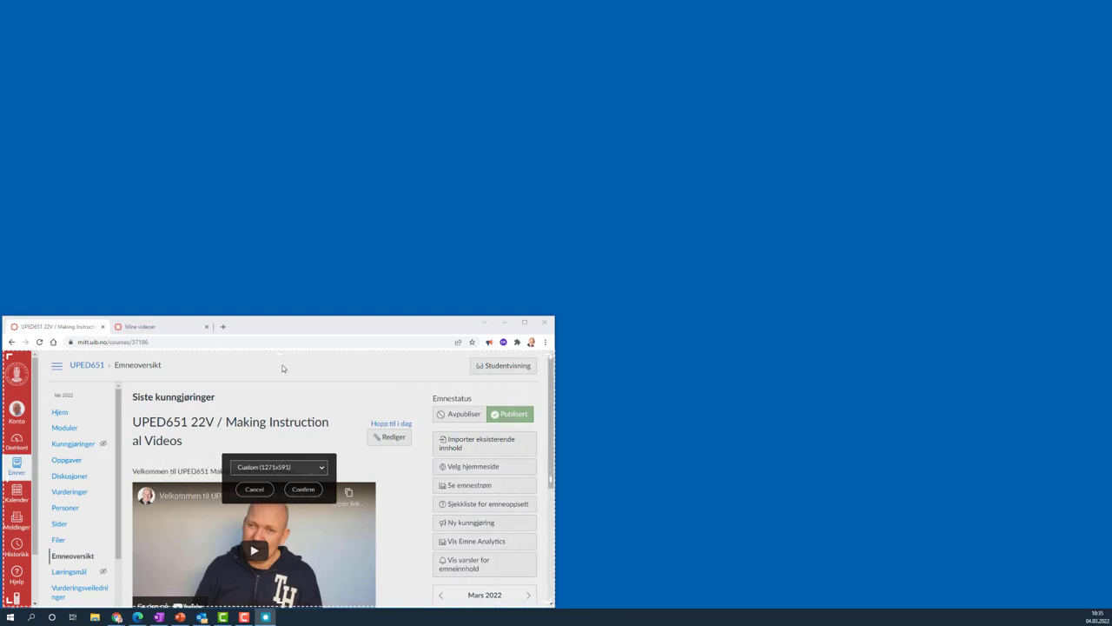
left_click_drag(278, 349, 550, 374)
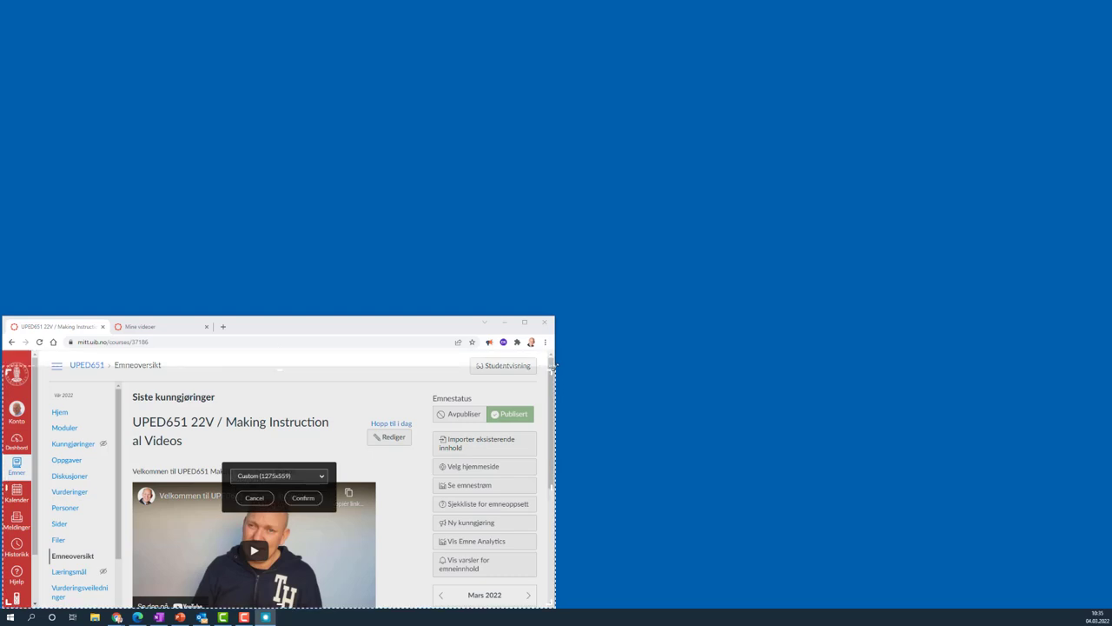
left_click_drag(551, 367, 554, 318)
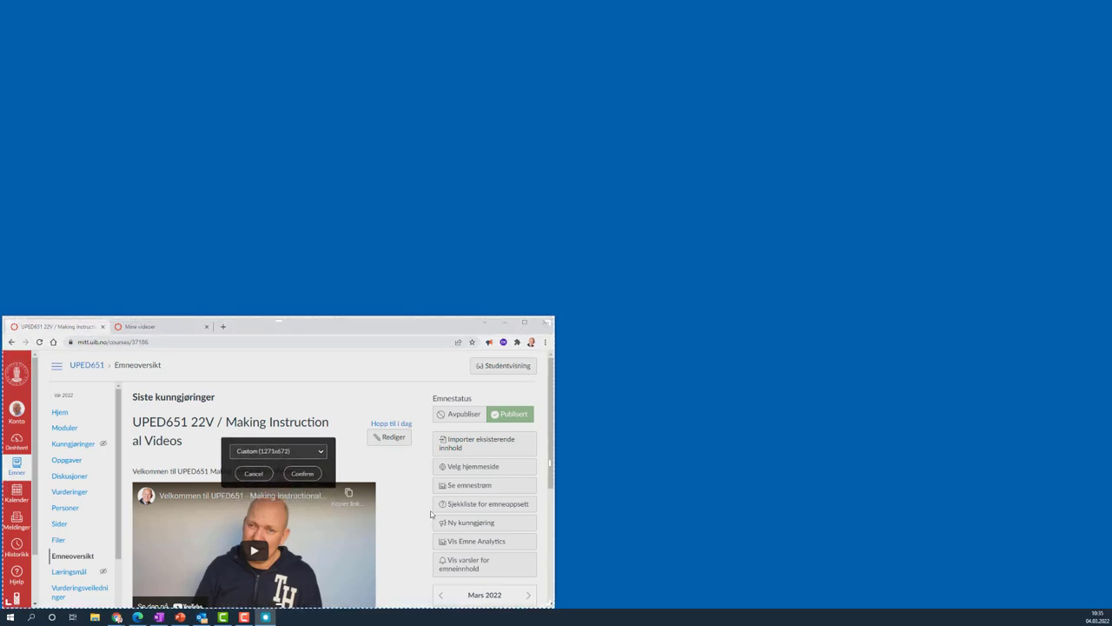
- Try the 1280x1024 preset for the recording area, cancel the area selection and return to full screen
left_click(289, 452)
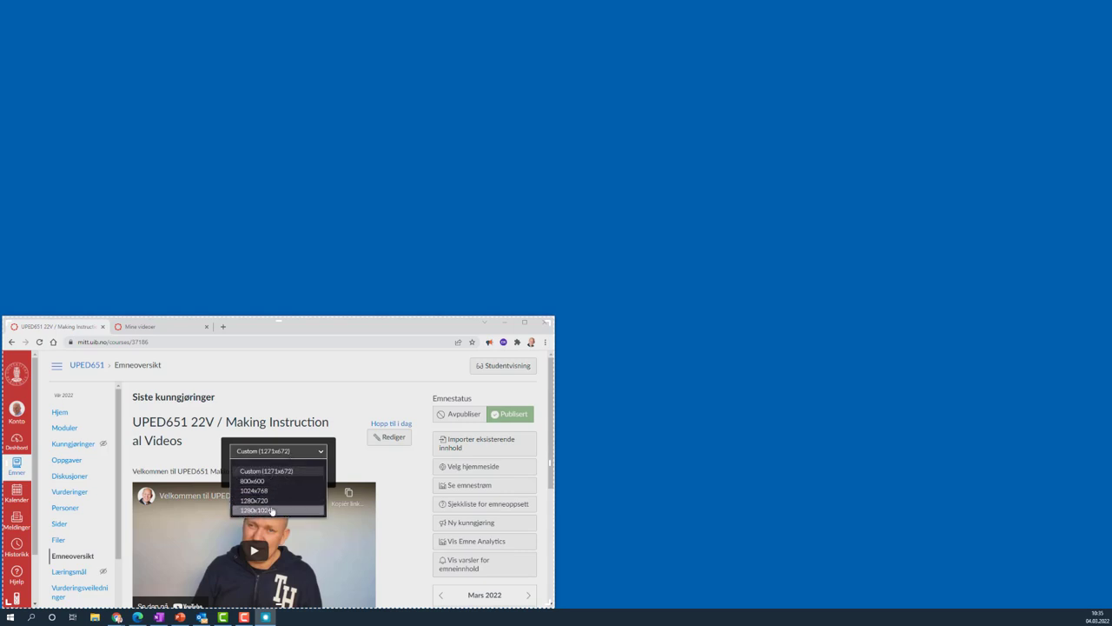
left_click(275, 512)
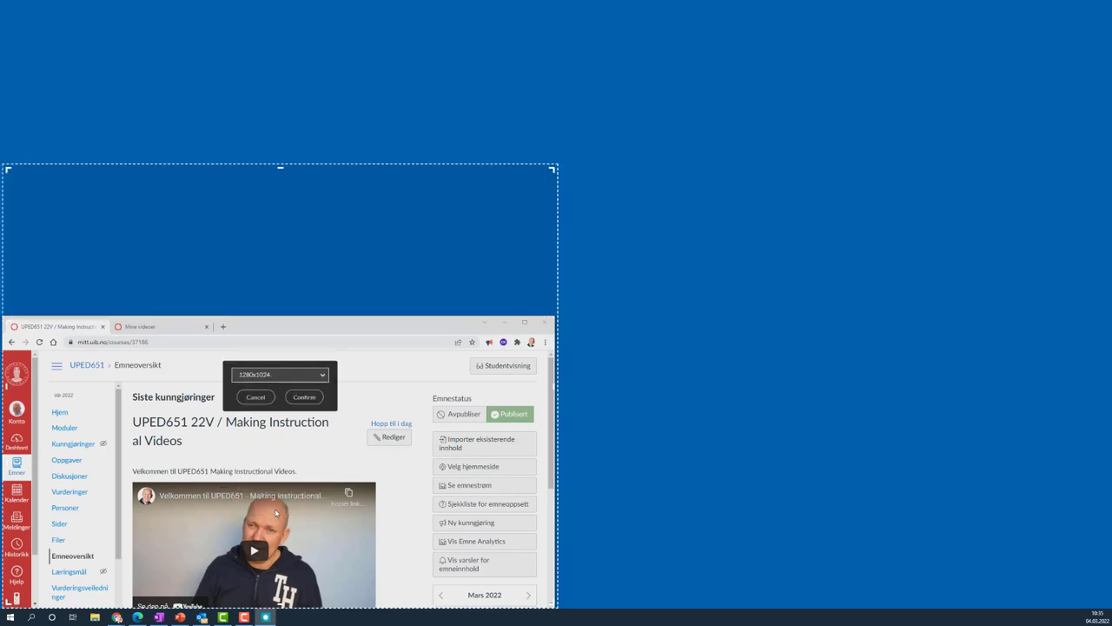
left_click(266, 398)
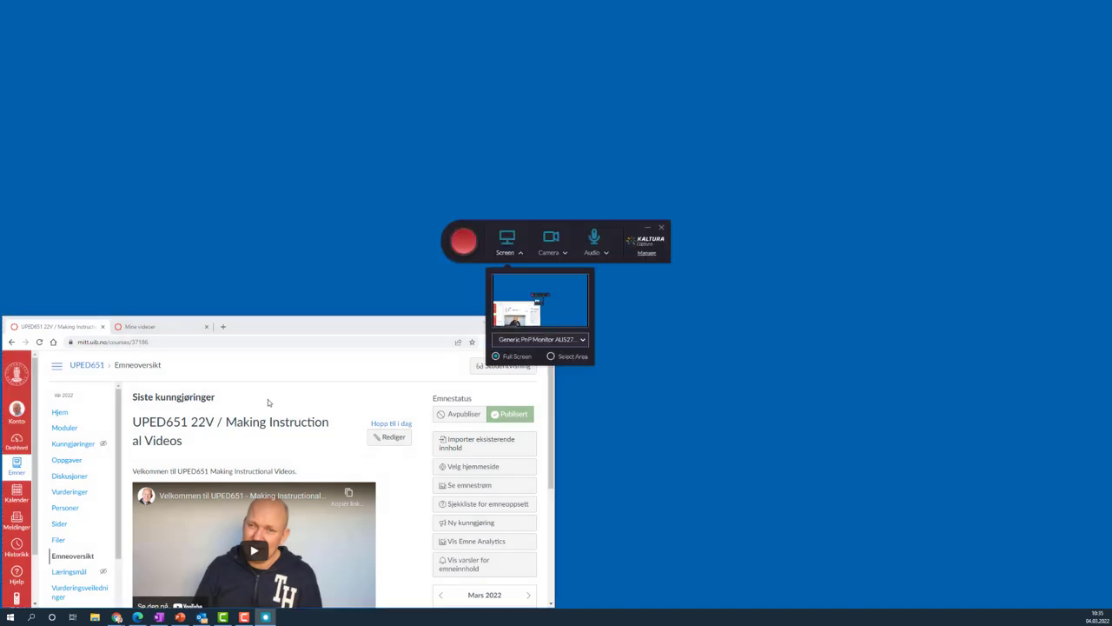
left_click(510, 356)
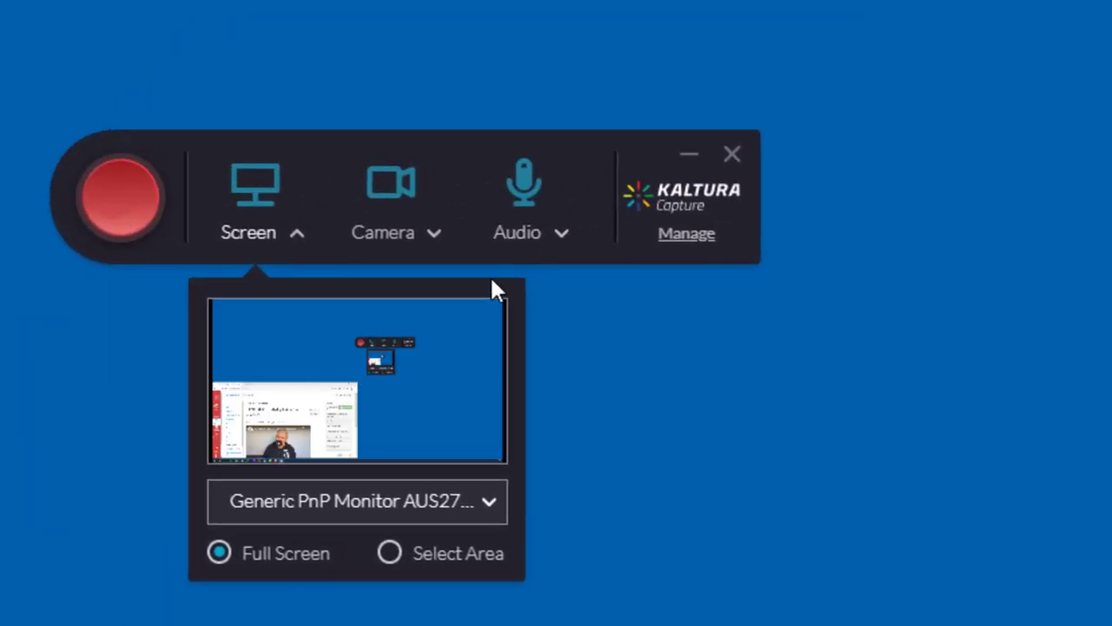
- Select Cam Link 4K as the camera and Microphone (BLUE USB Audio 2.0) as the audio source
left_click(433, 237)
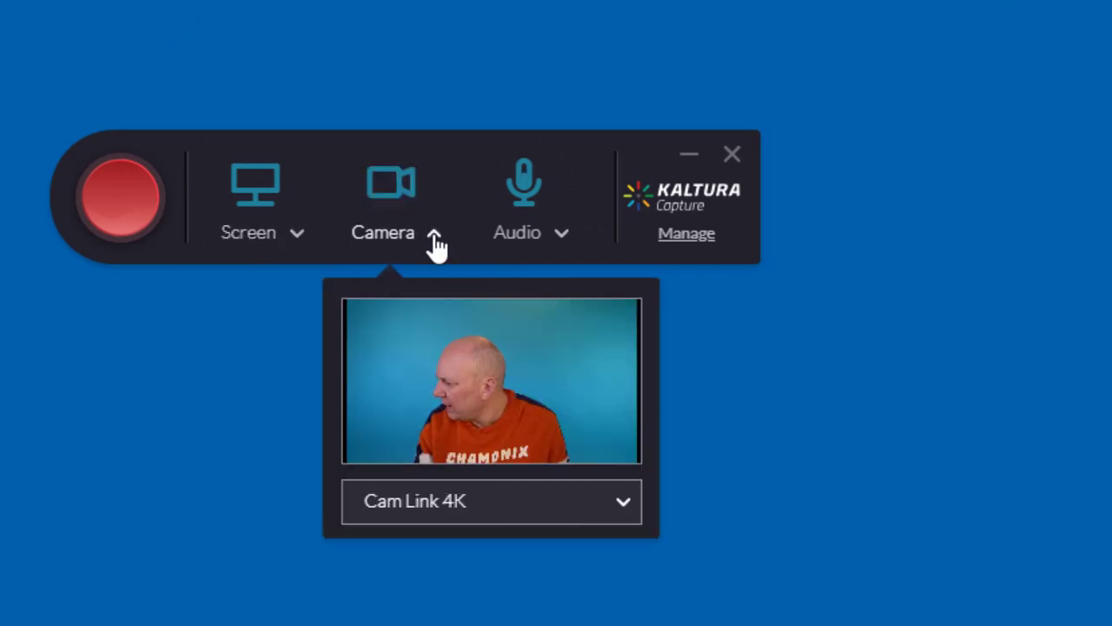
left_click(622, 517)
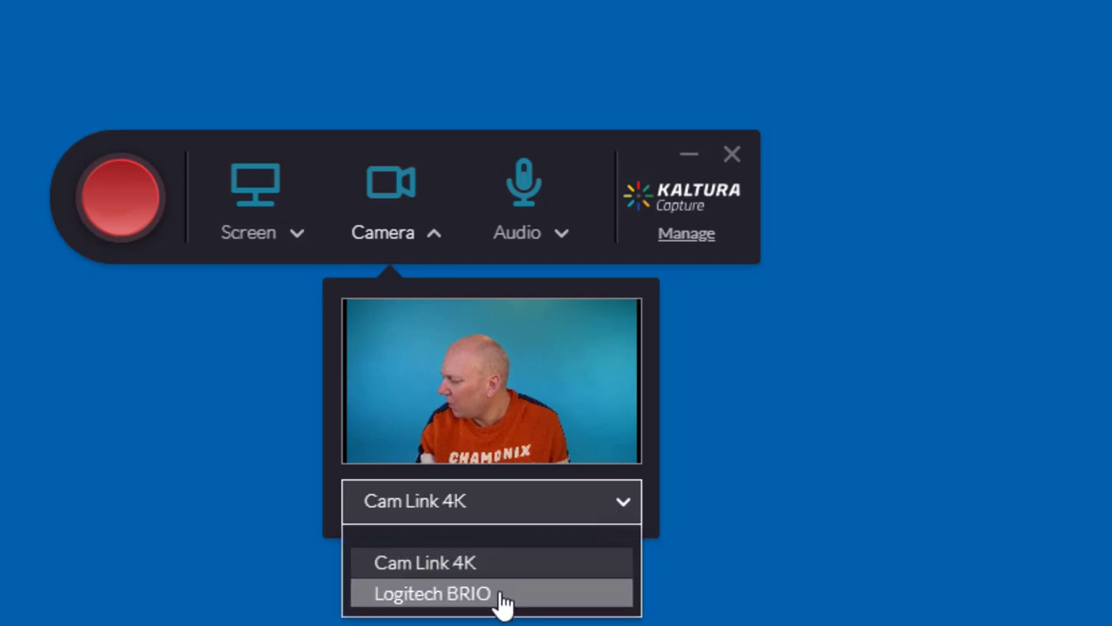
left_click(501, 567)
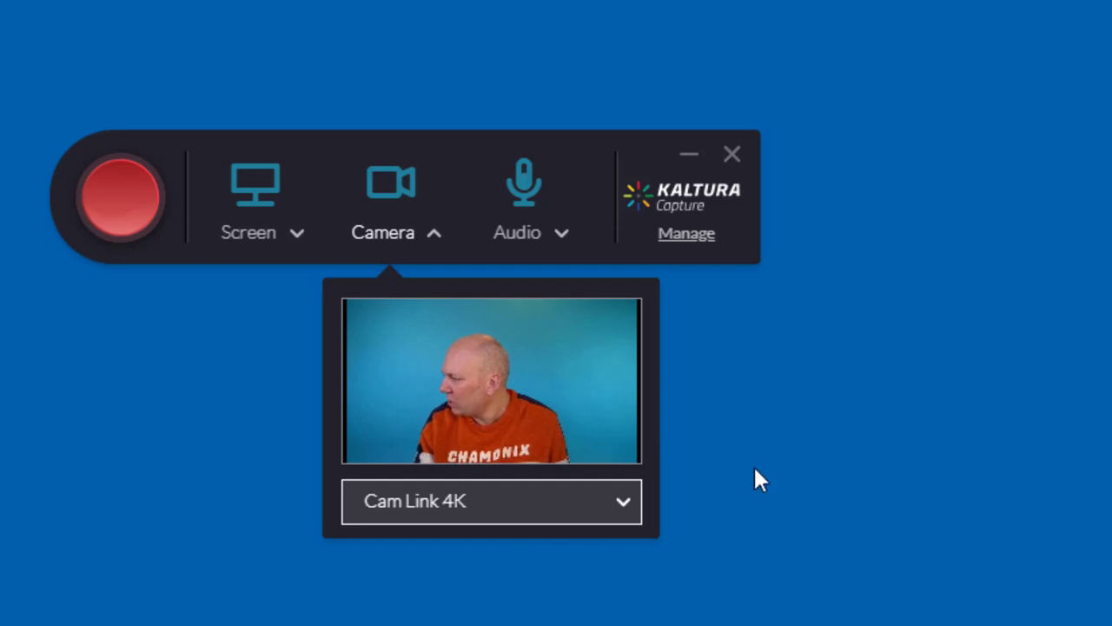
left_click(564, 239)
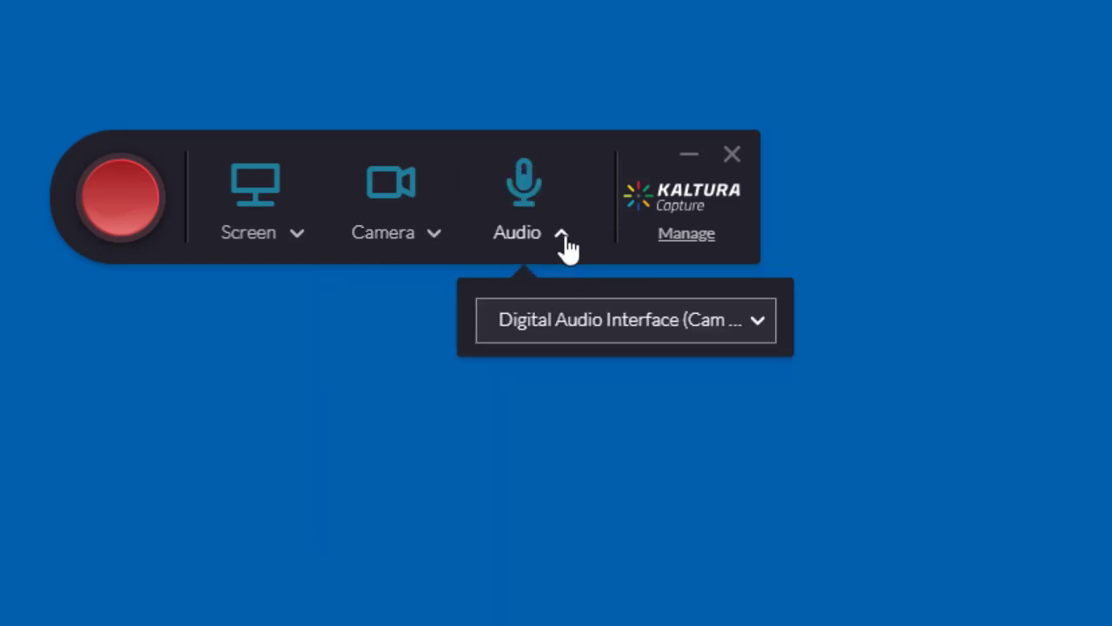
left_click(757, 322)
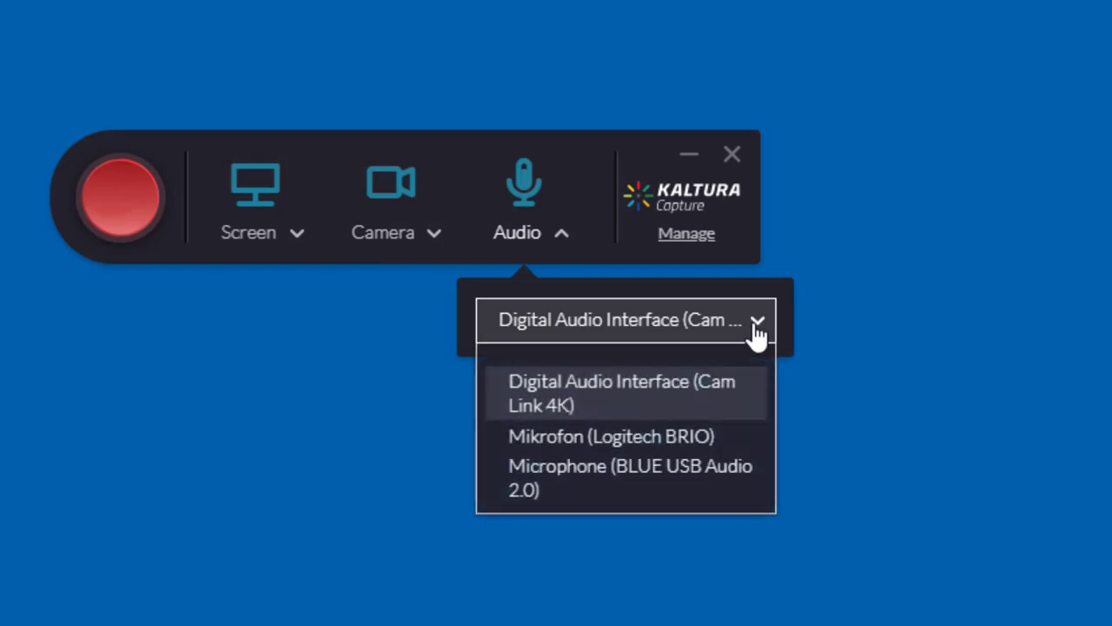
left_click(641, 485)
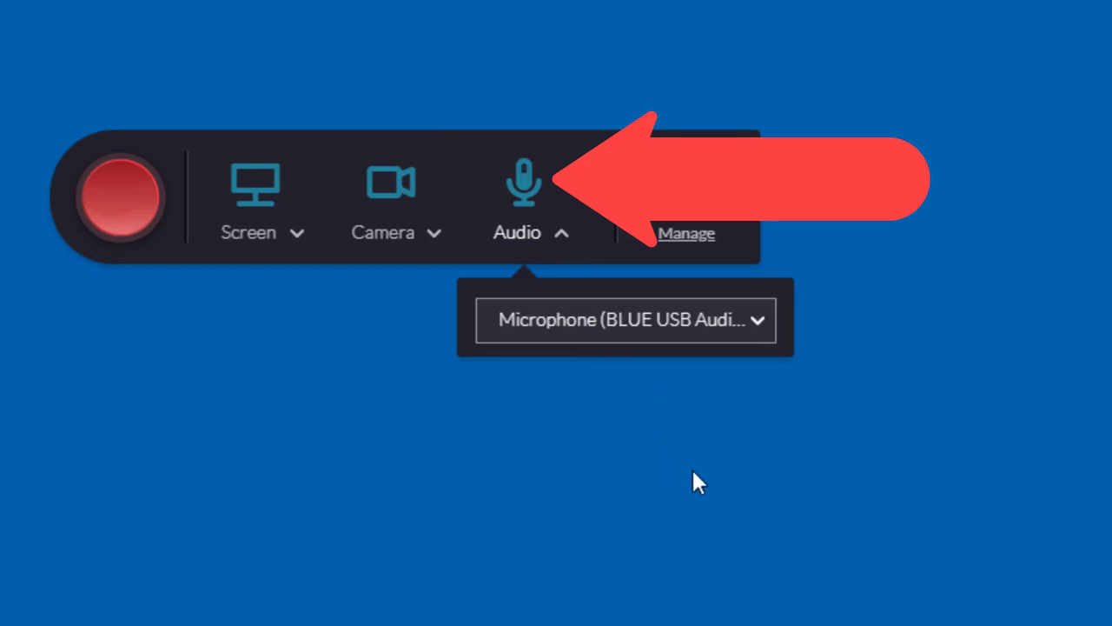
- Enable system audio recording in the recorder's settings and save them
left_click(692, 245)
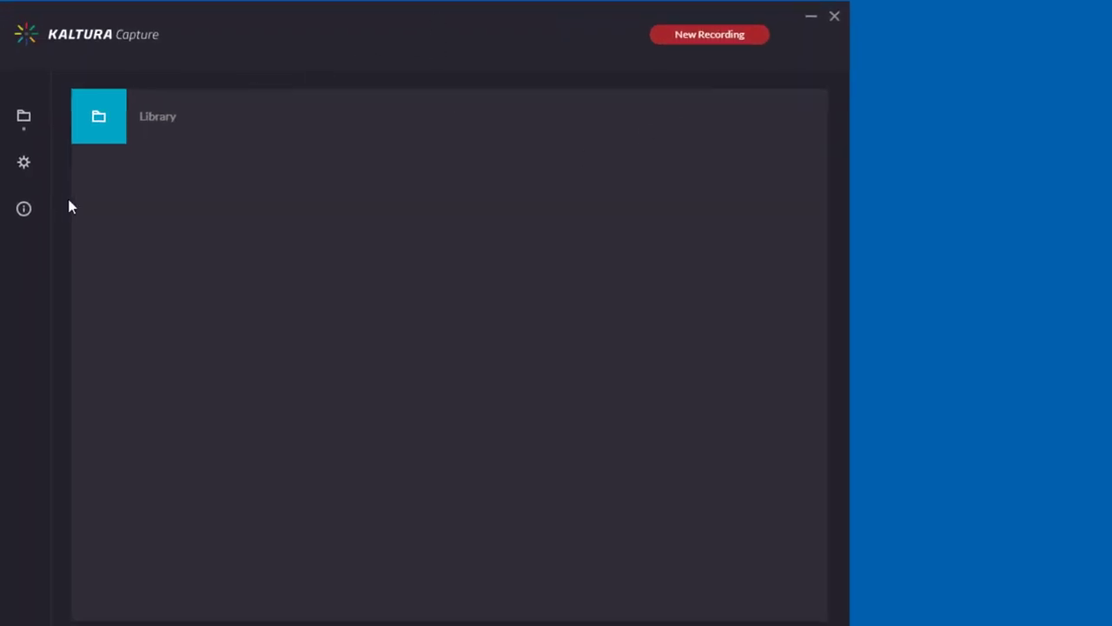
left_click(25, 165)
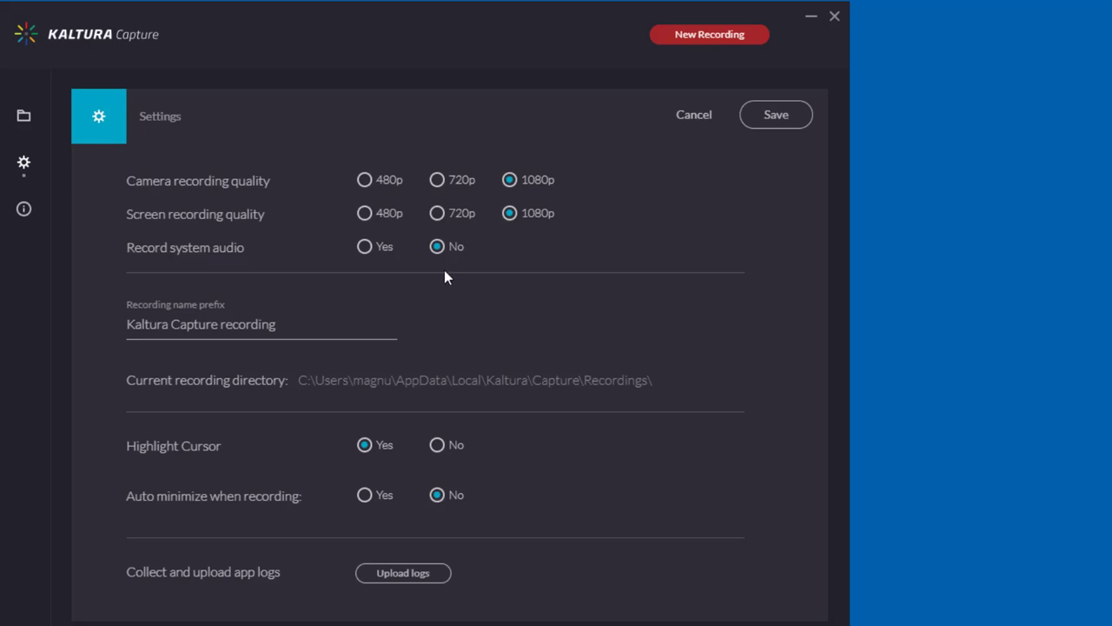
left_click(364, 248)
left_click(793, 124)
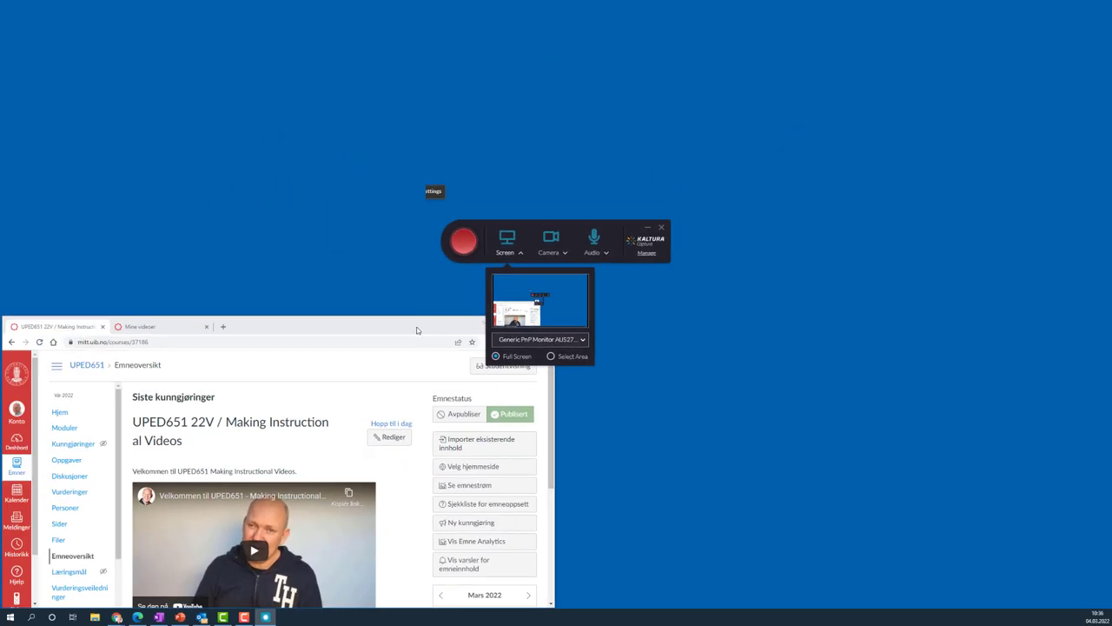
- Maximize the browser showing the course page and move the Kaltura Capture recorder to an empty area away from the page content
left_click_drag(416, 330, 627, 209)
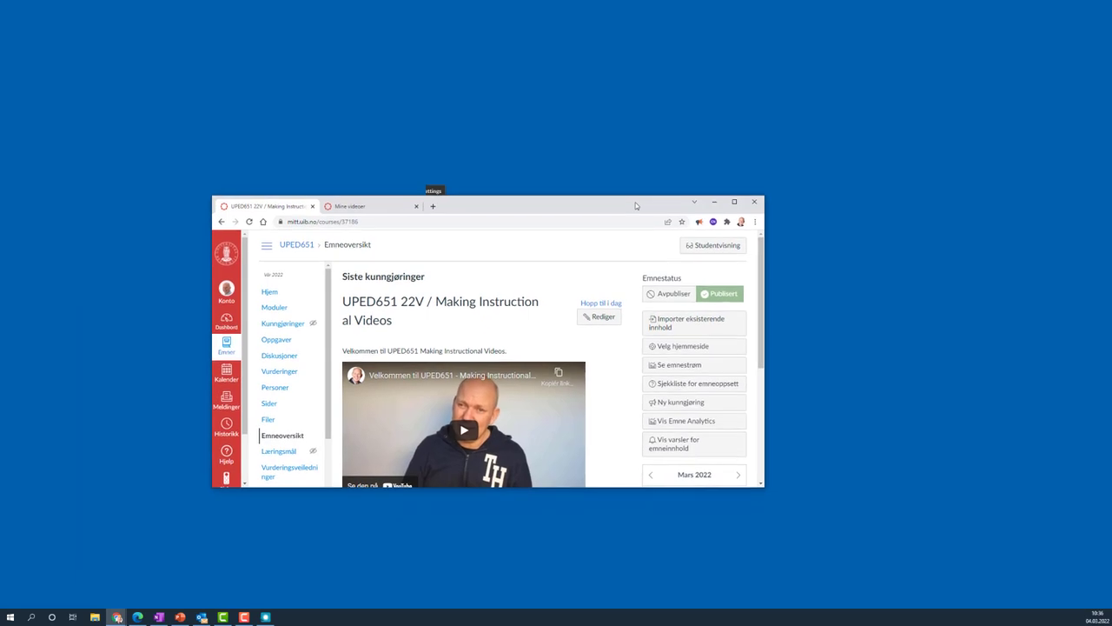
left_click(734, 201)
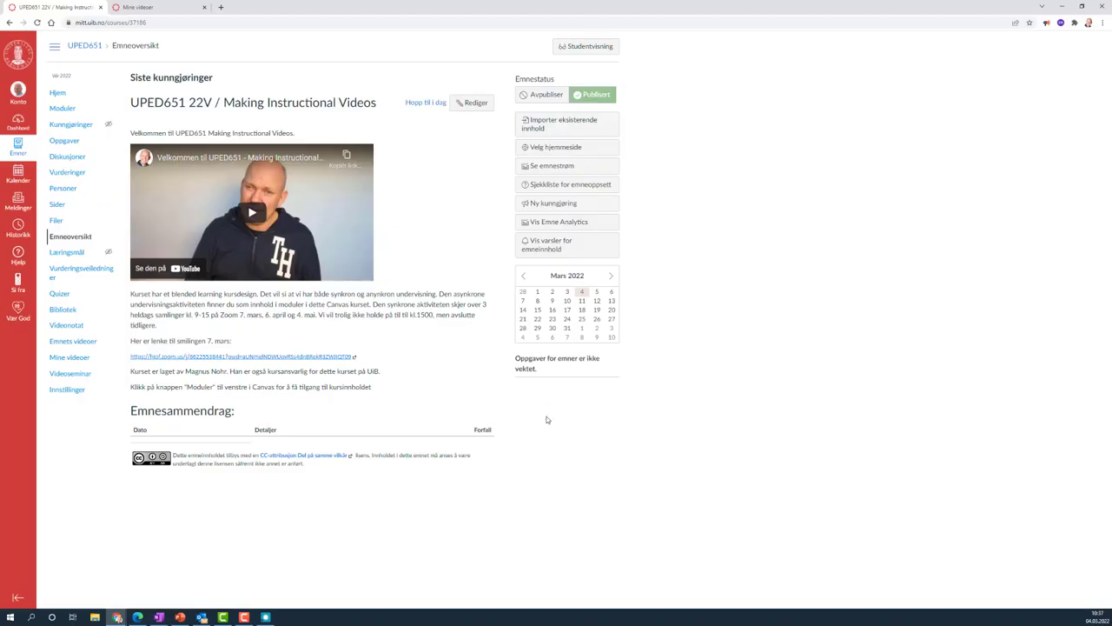
left_click(266, 618)
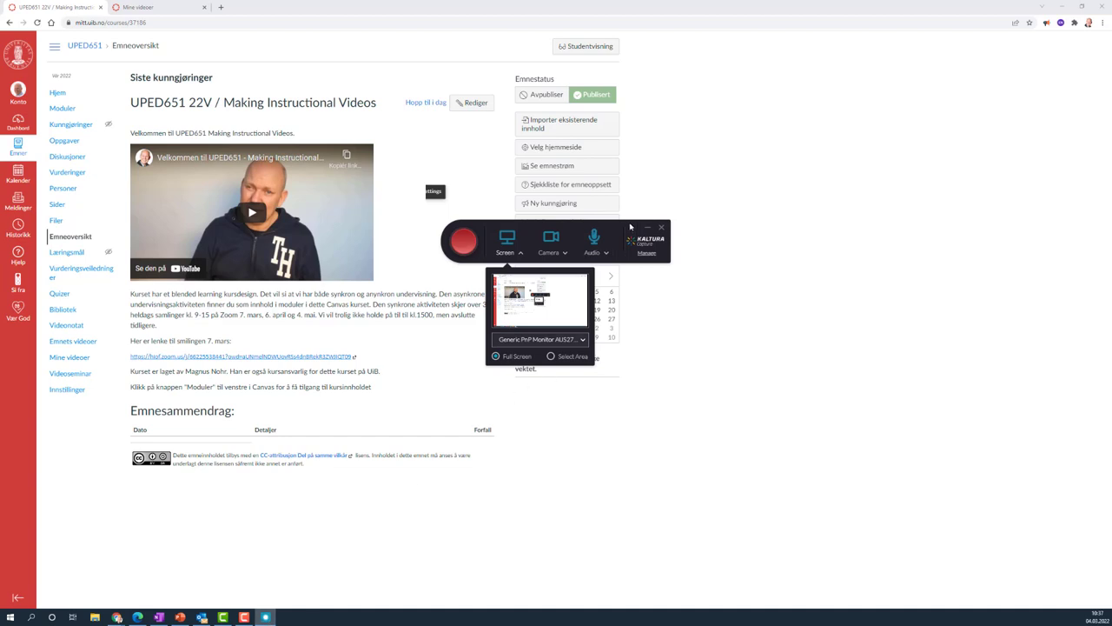
left_click_drag(630, 227, 1062, 462)
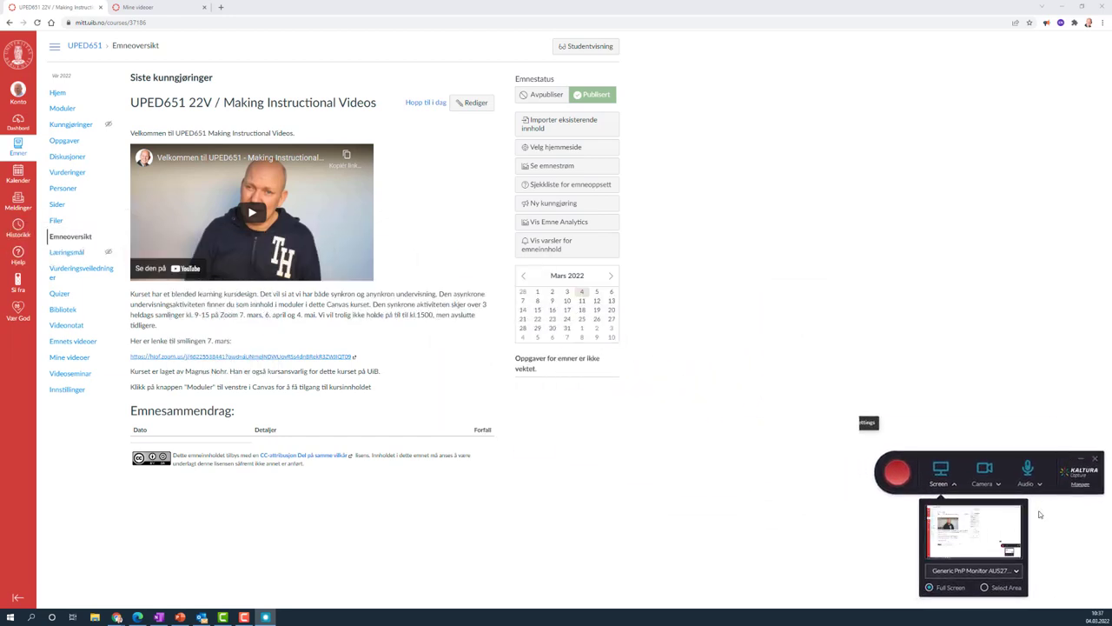
- Switch the camera source off and on again, and start the screen and camera recording
left_click(898, 477)
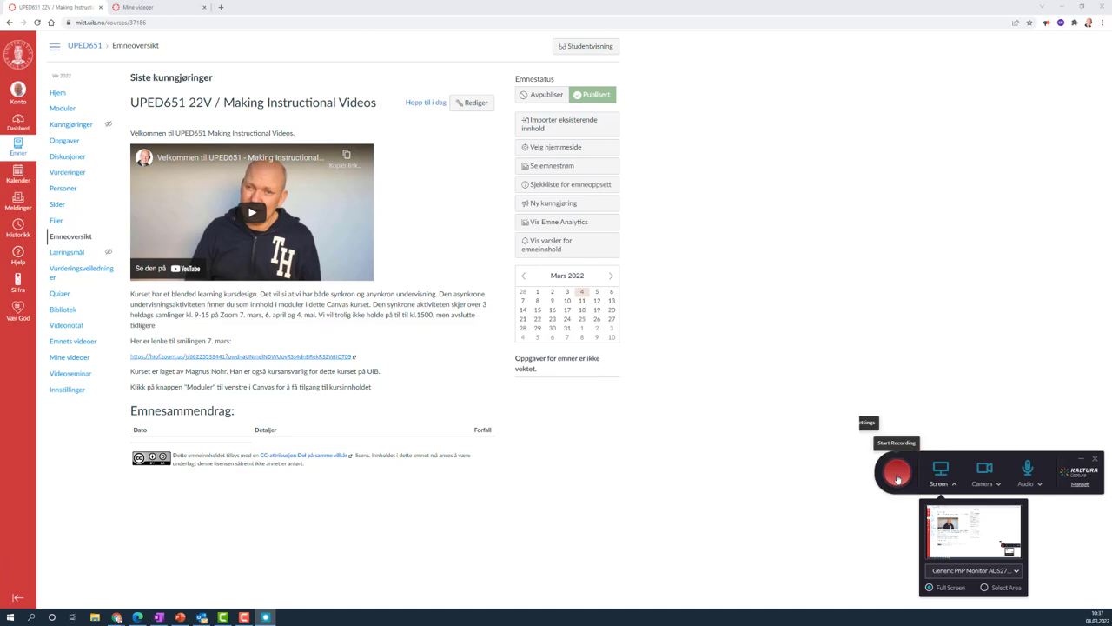
left_click(985, 470)
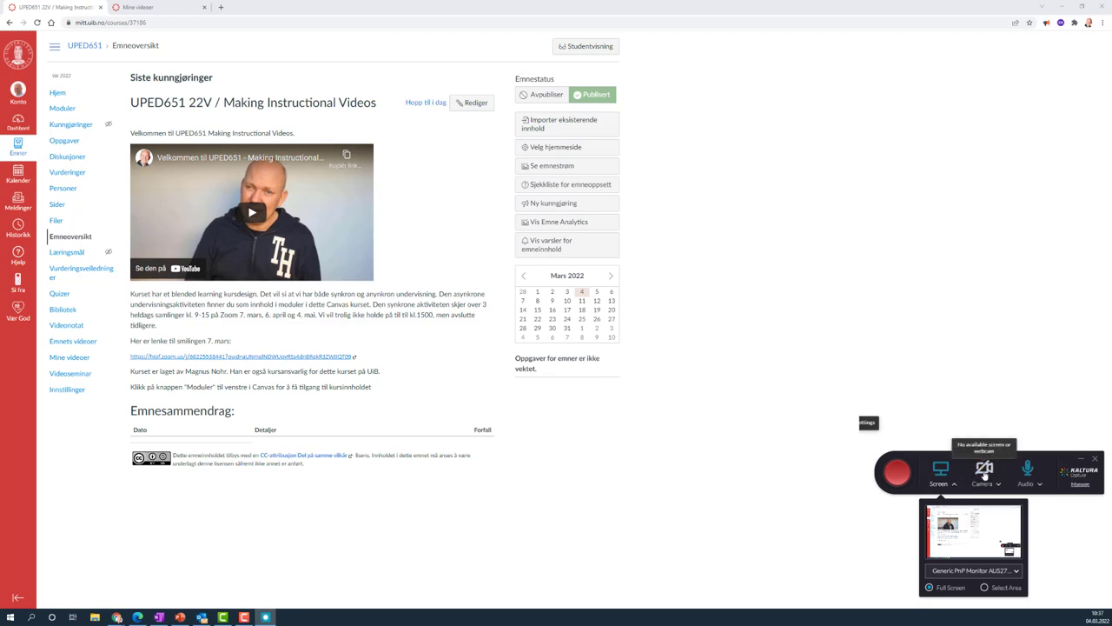
left_click(985, 469)
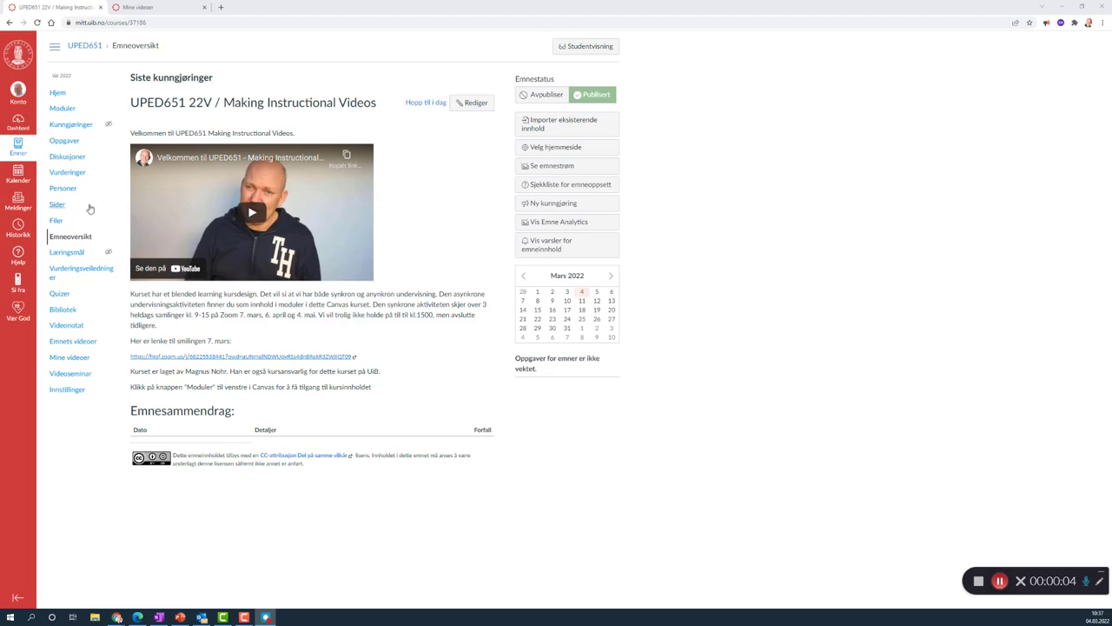
- Collapse the first three Modul 5 sections on the course's Moduler page while recording, and pause the recording
left_click(63, 110)
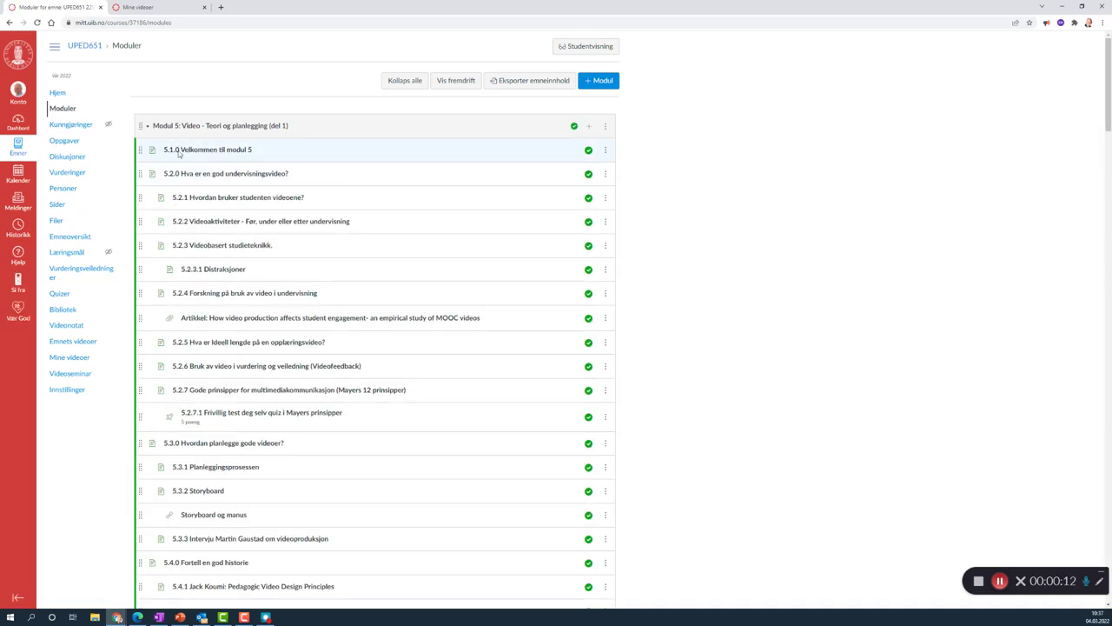
left_click(148, 127)
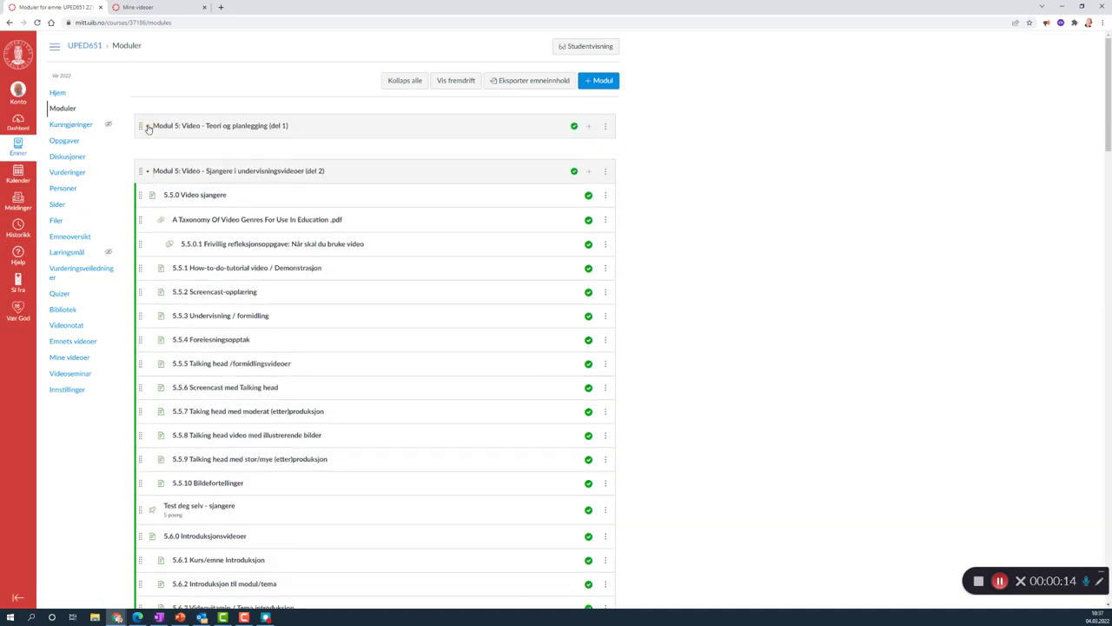
left_click(148, 172)
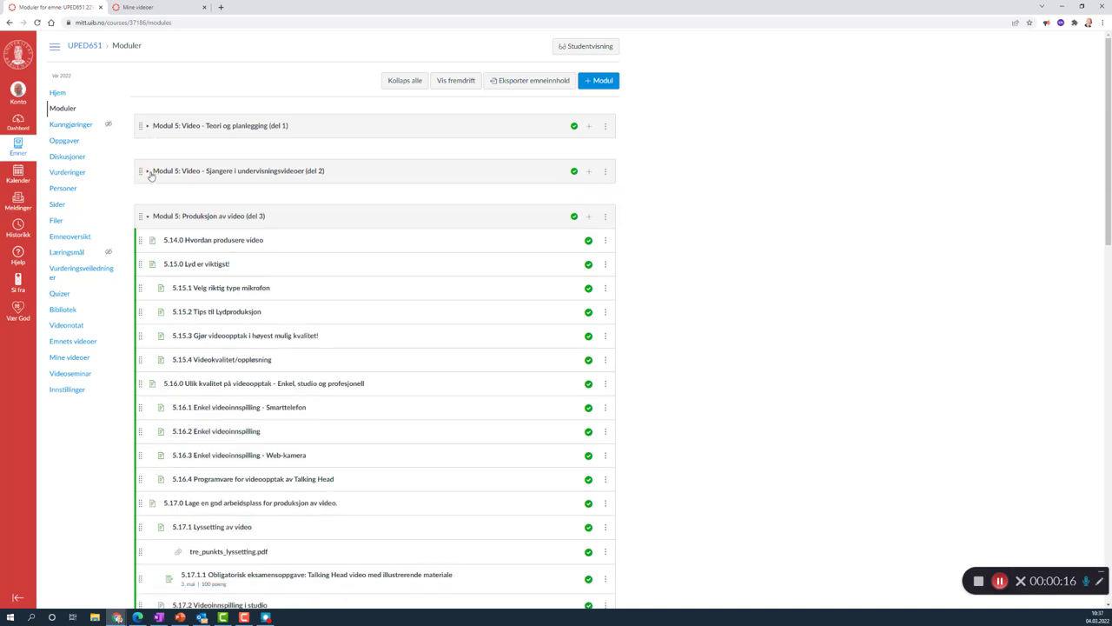
left_click(148, 219)
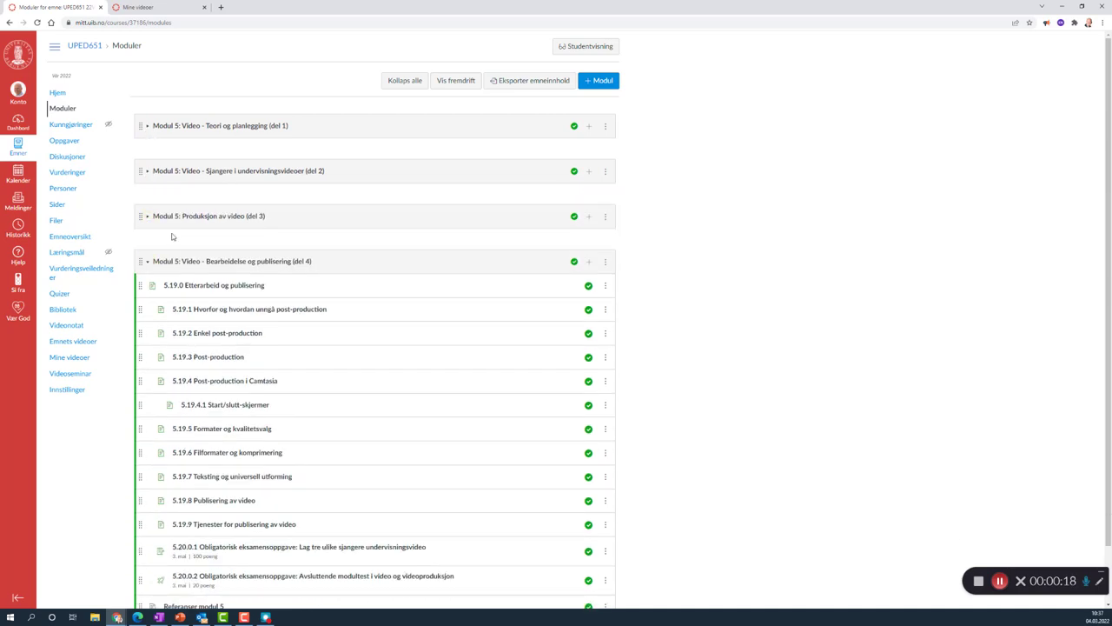
left_click(999, 581)
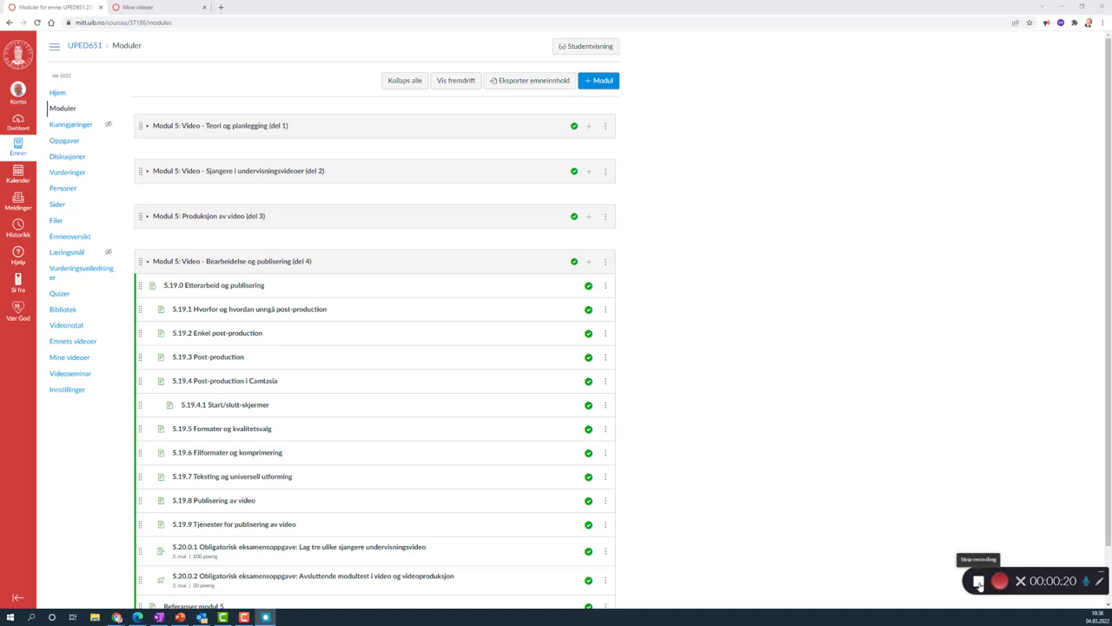
- Stop the recording, title it "Screencast" with no description or tags, and save it to the library
left_click(980, 582)
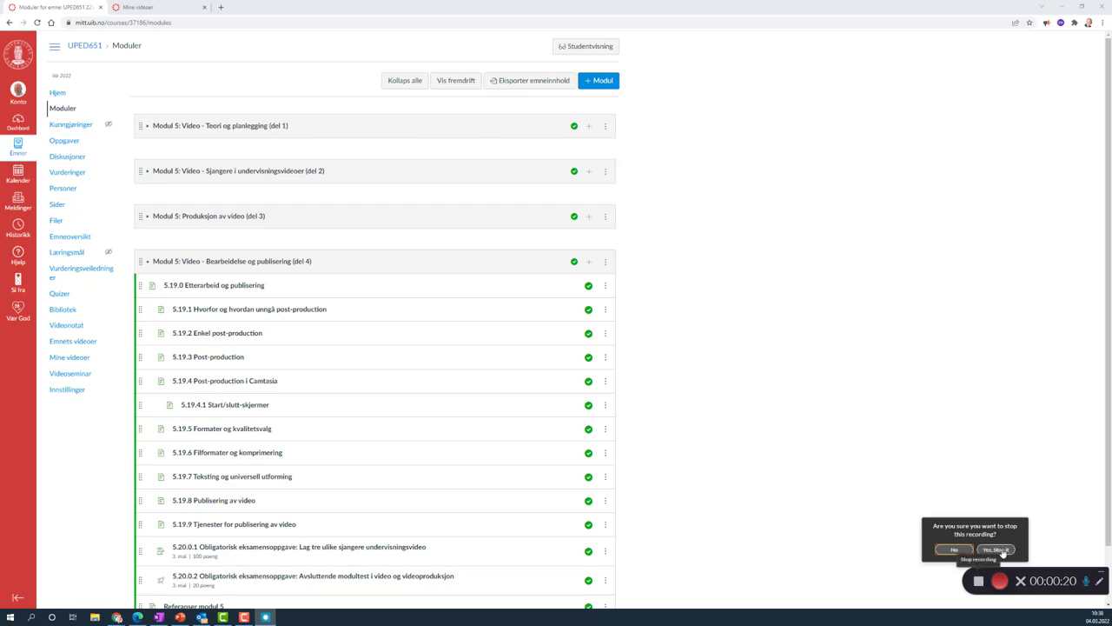
left_click(997, 549)
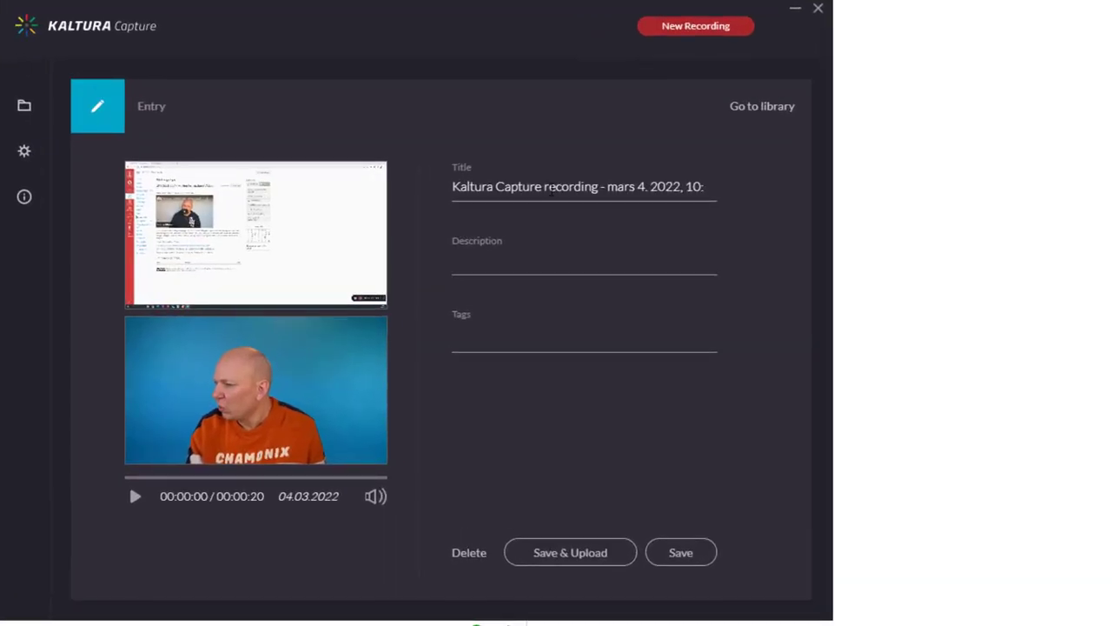
triple_click(550, 186)
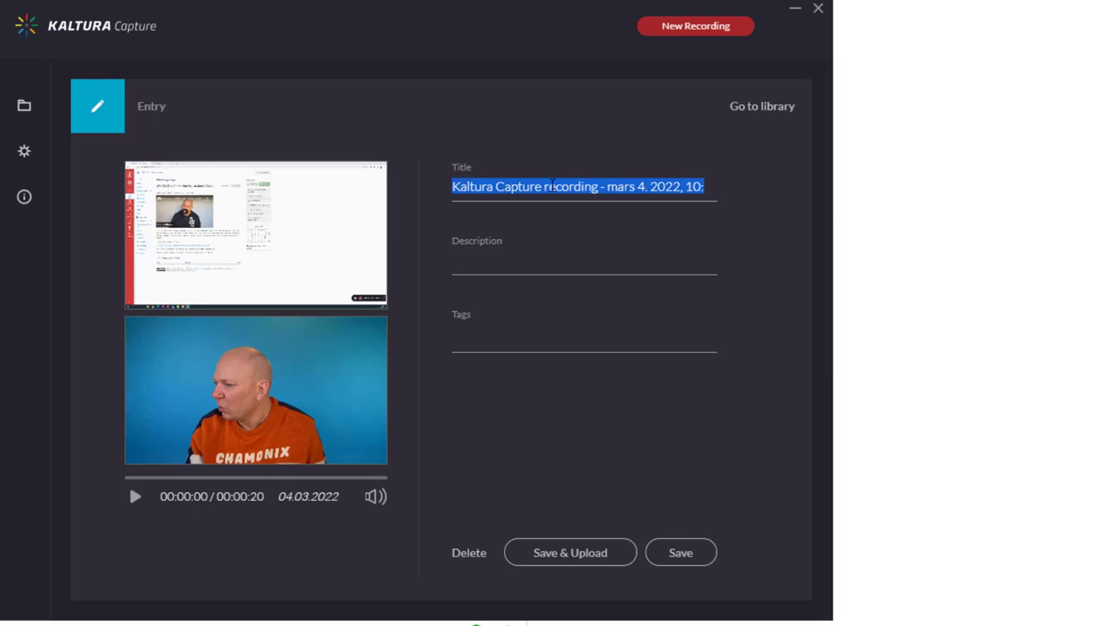
type("Screencast")
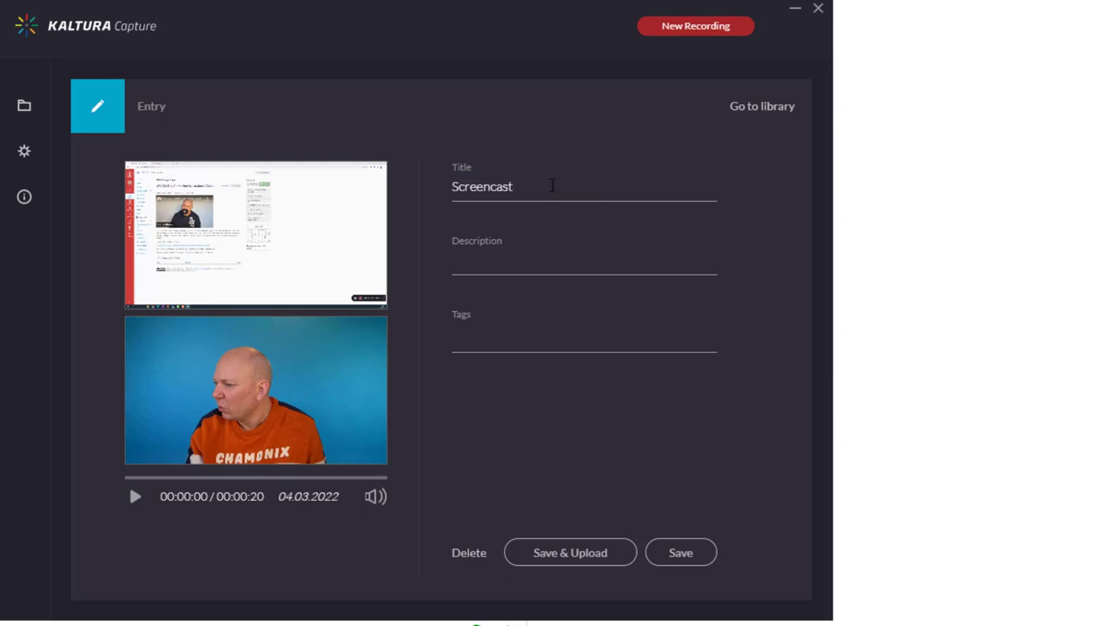
left_click(527, 267)
left_click(531, 344)
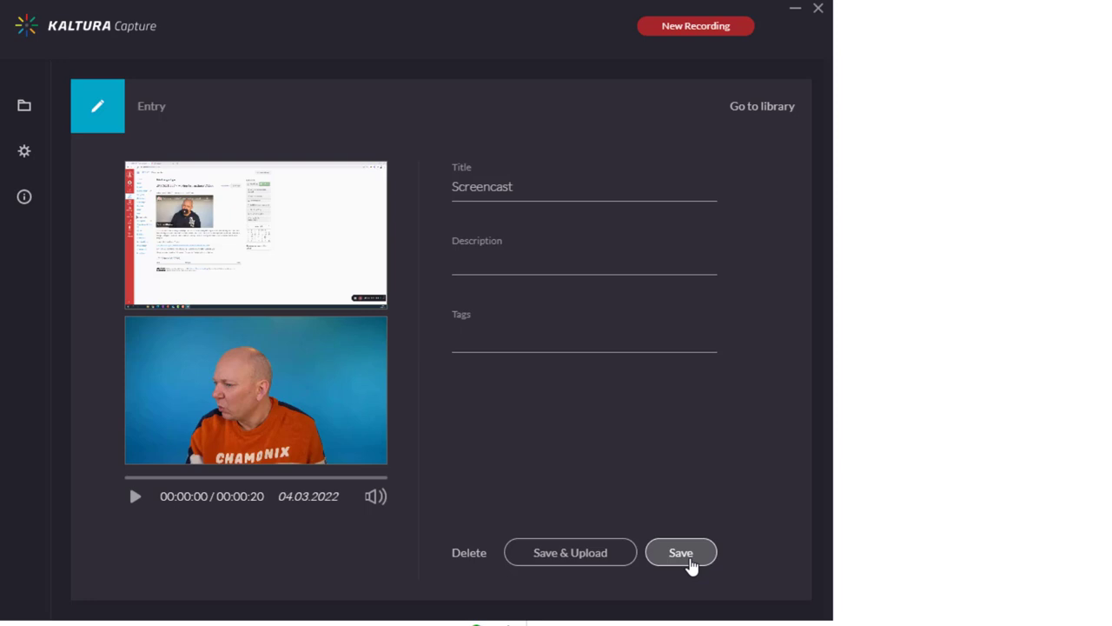
left_click(690, 562)
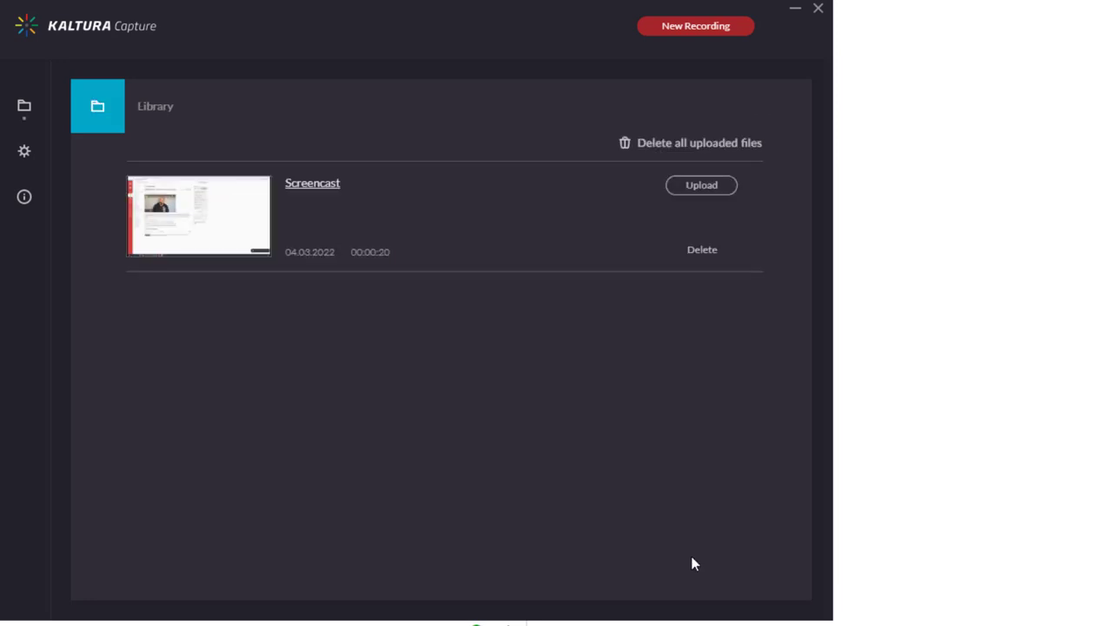
- Upload the Screencast recording from the library and play part of it on its media page
left_click(714, 197)
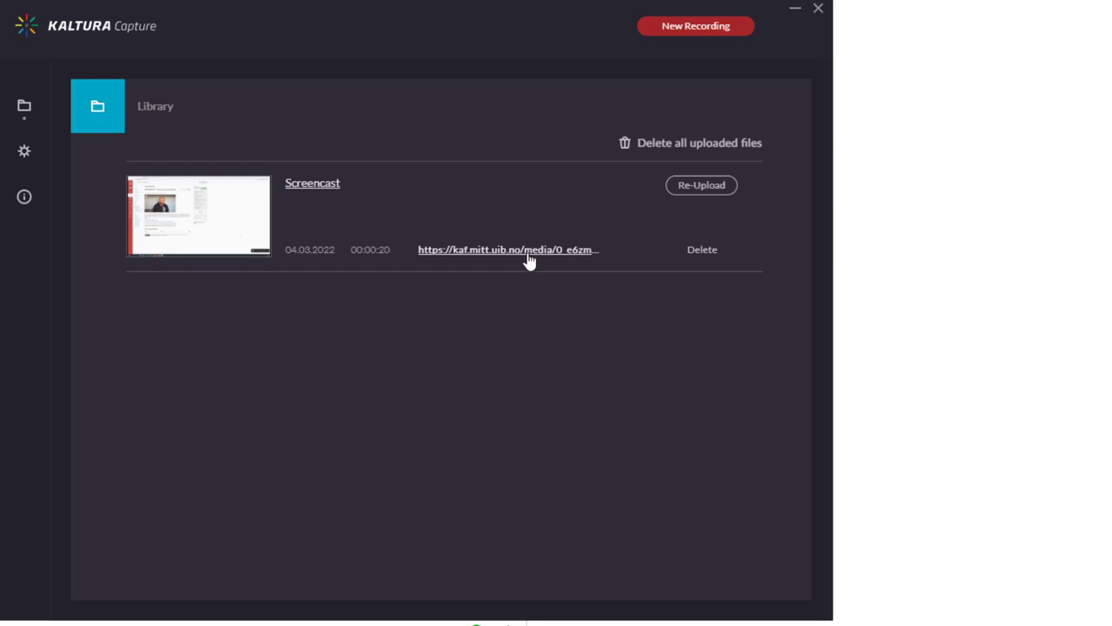
left_click(528, 252)
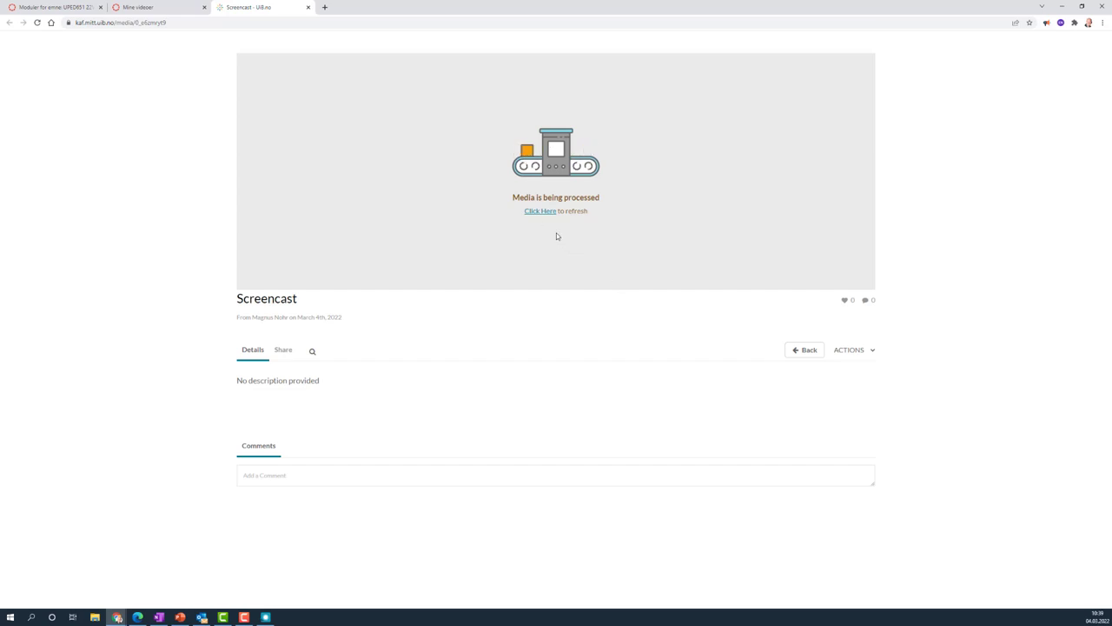
left_click(539, 212)
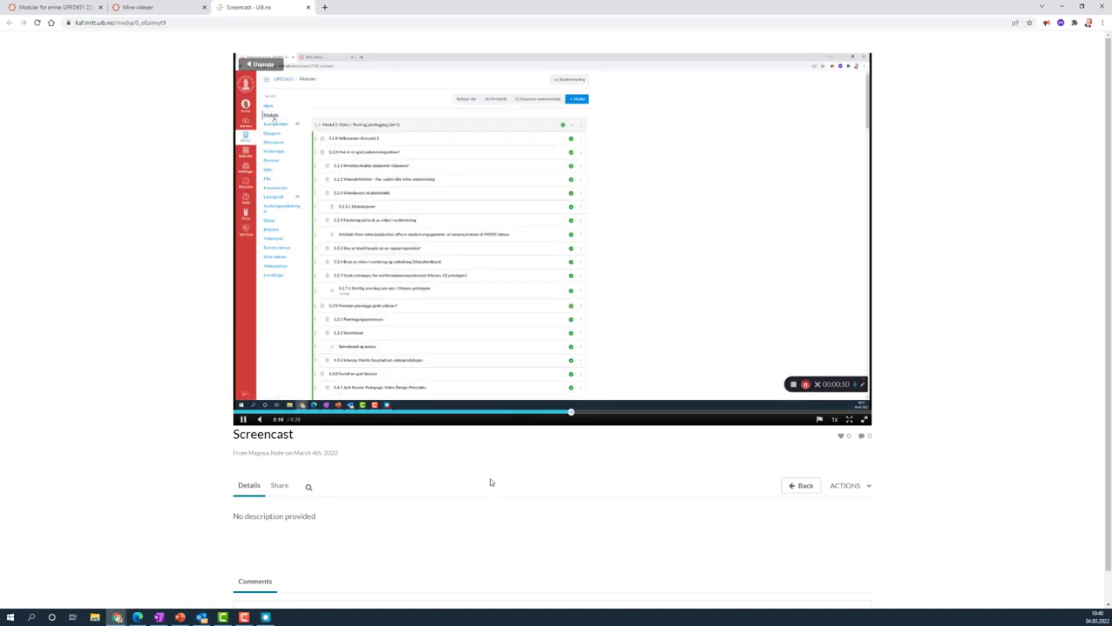
mouse_move(258, 421)
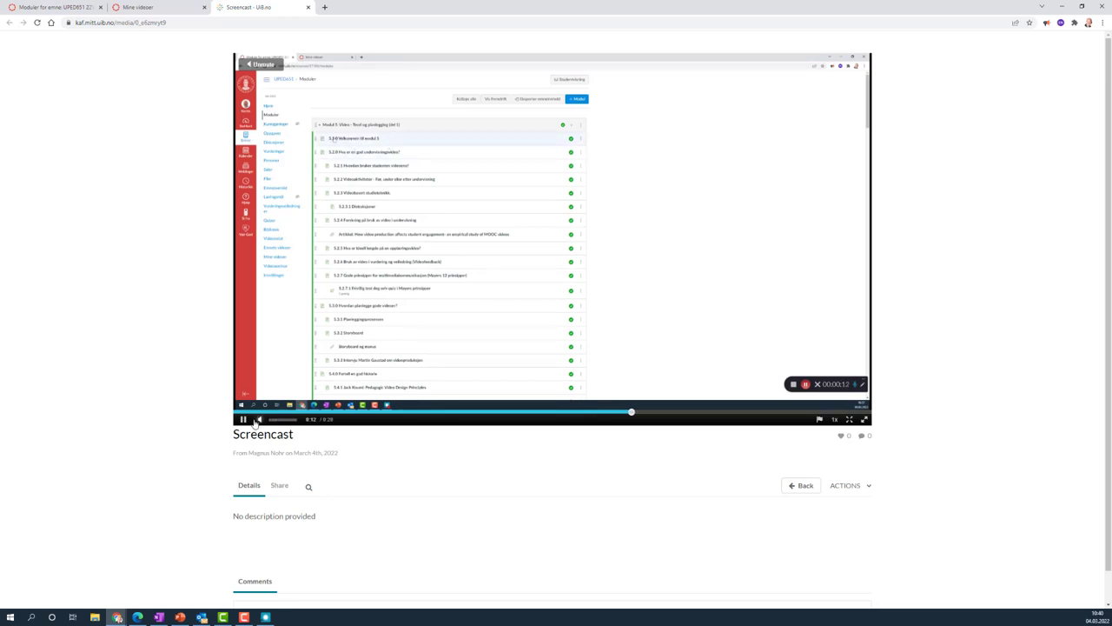
left_click(243, 419)
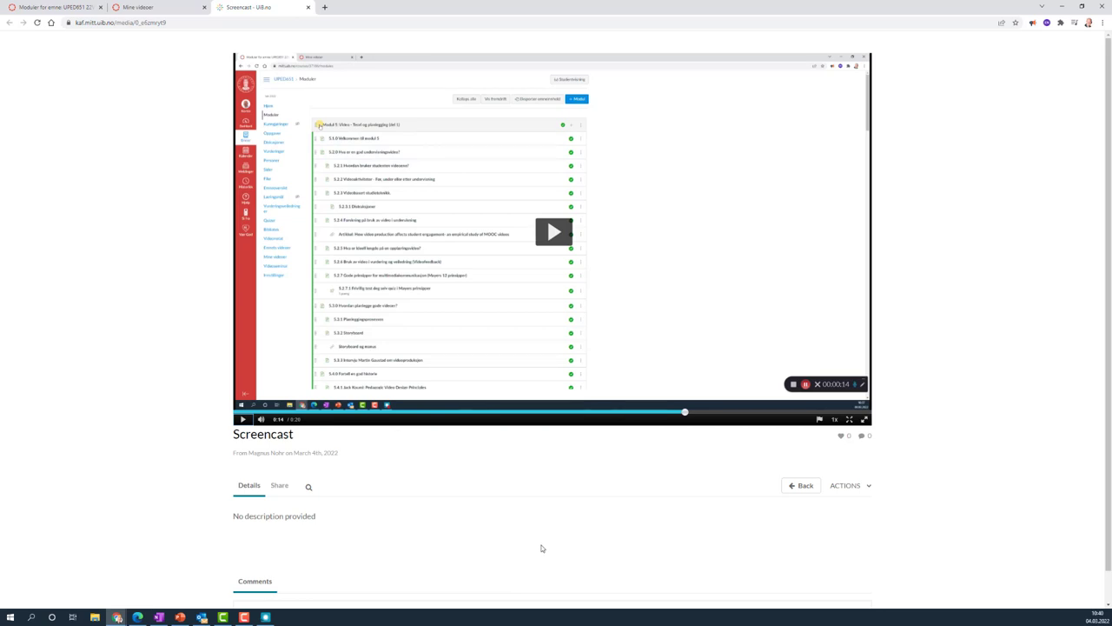
- Publish the Screencast video to the MN Playground 1, 2 and 3 and UPED651 22V / Making Instructional Videos galleries
left_click(868, 488)
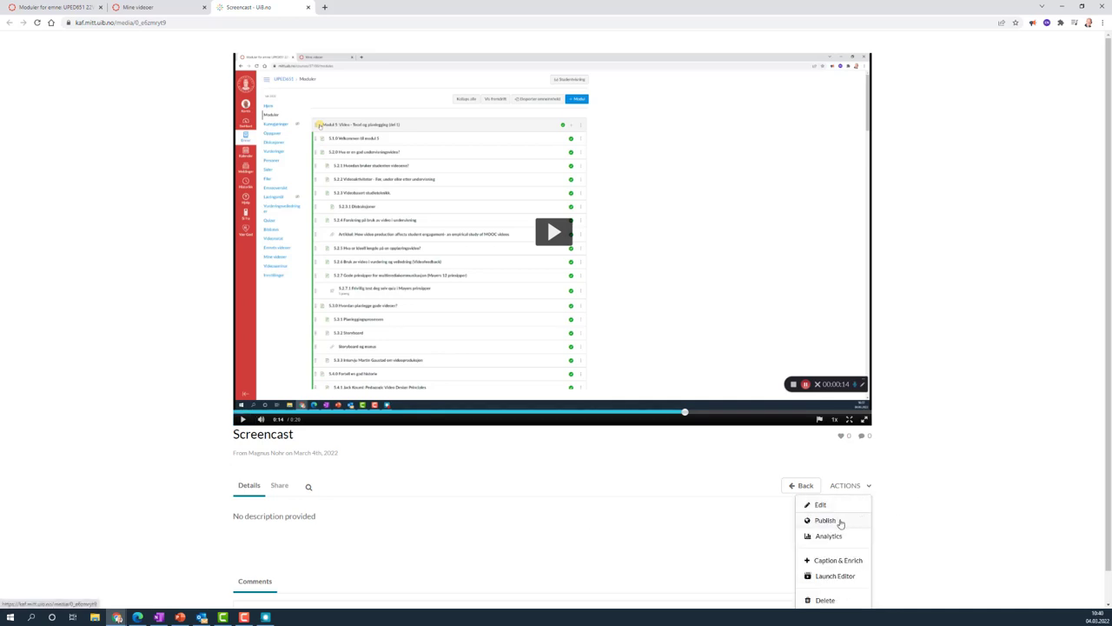
left_click(826, 521)
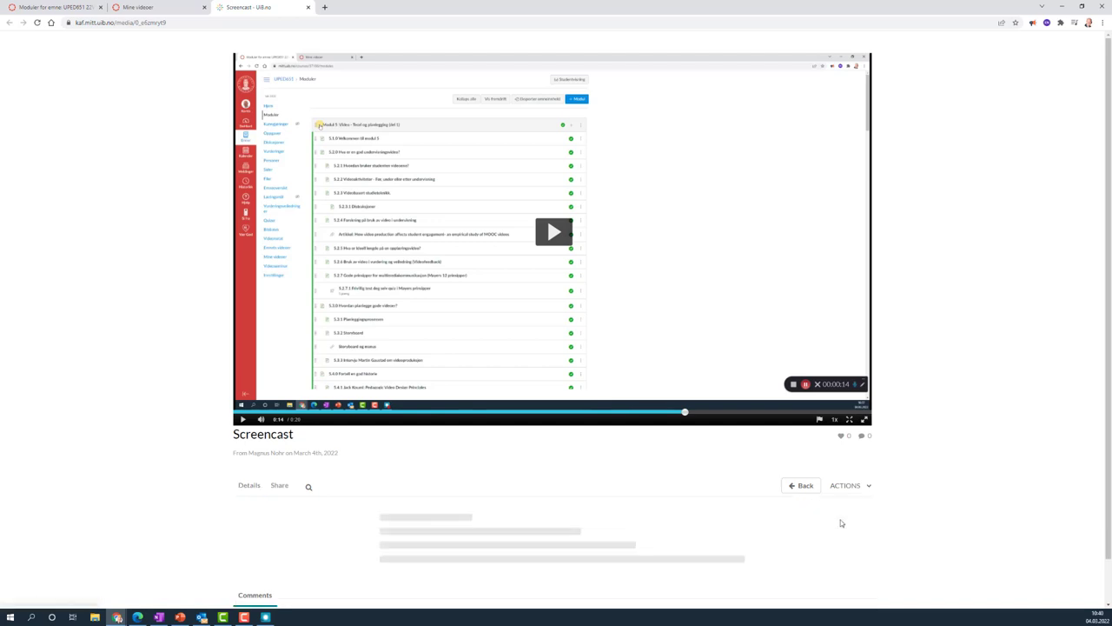
scroll(813, 540, "down", 2)
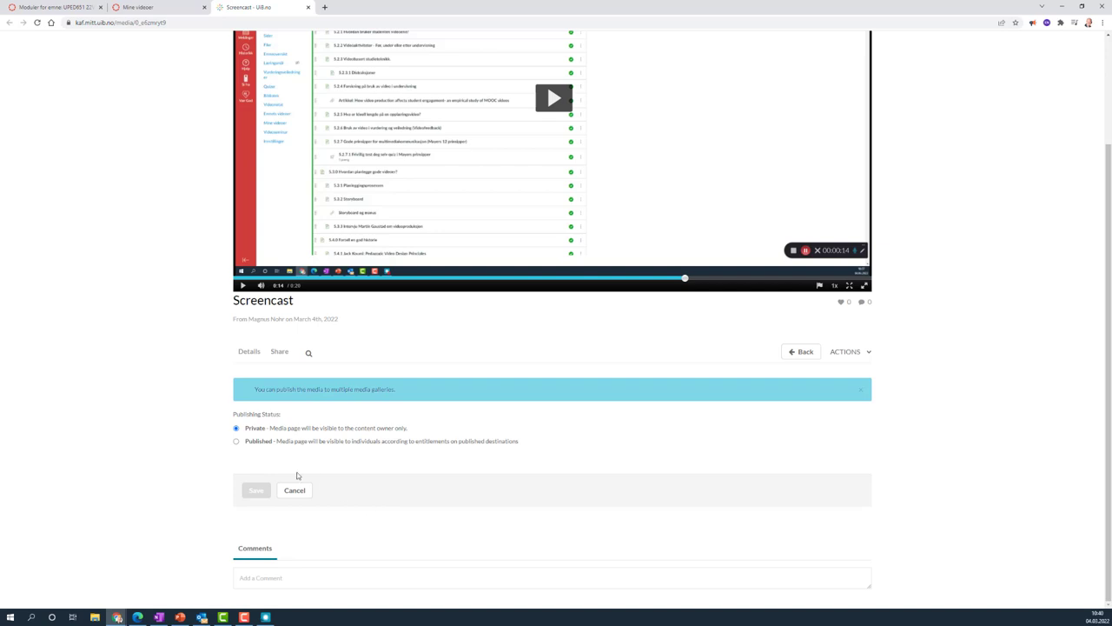
left_click(235, 444)
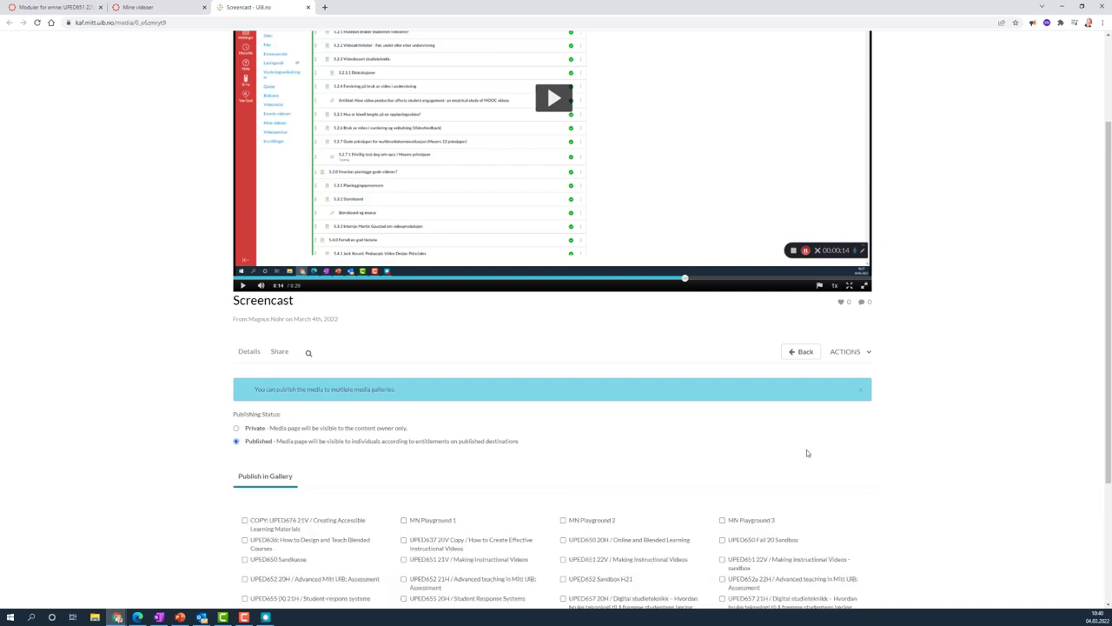
scroll(806, 449, "down", 3)
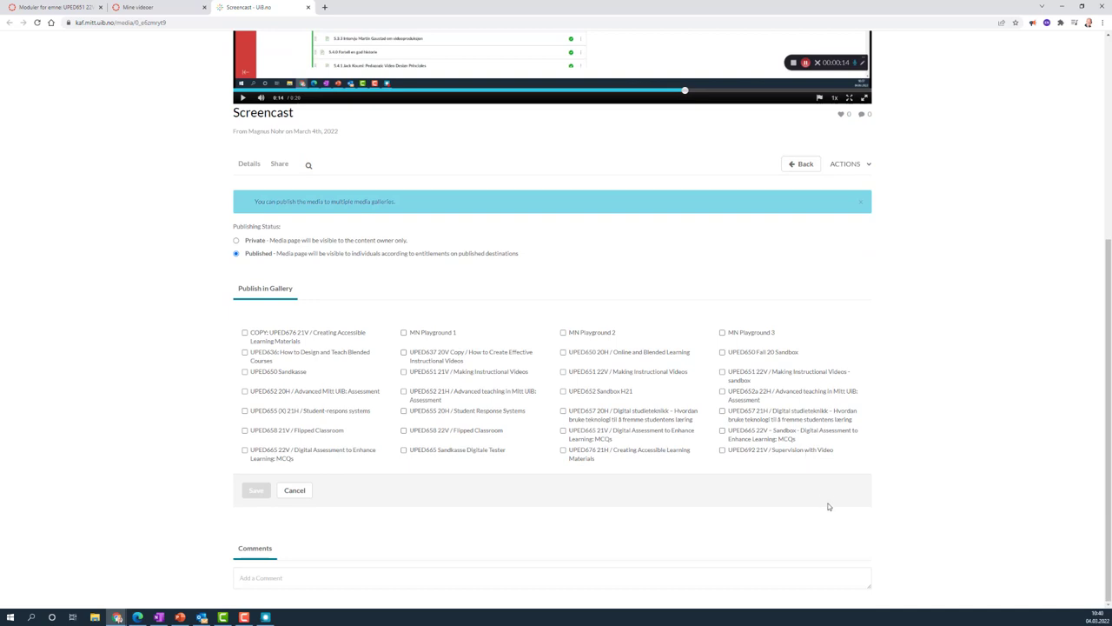
left_click(404, 332)
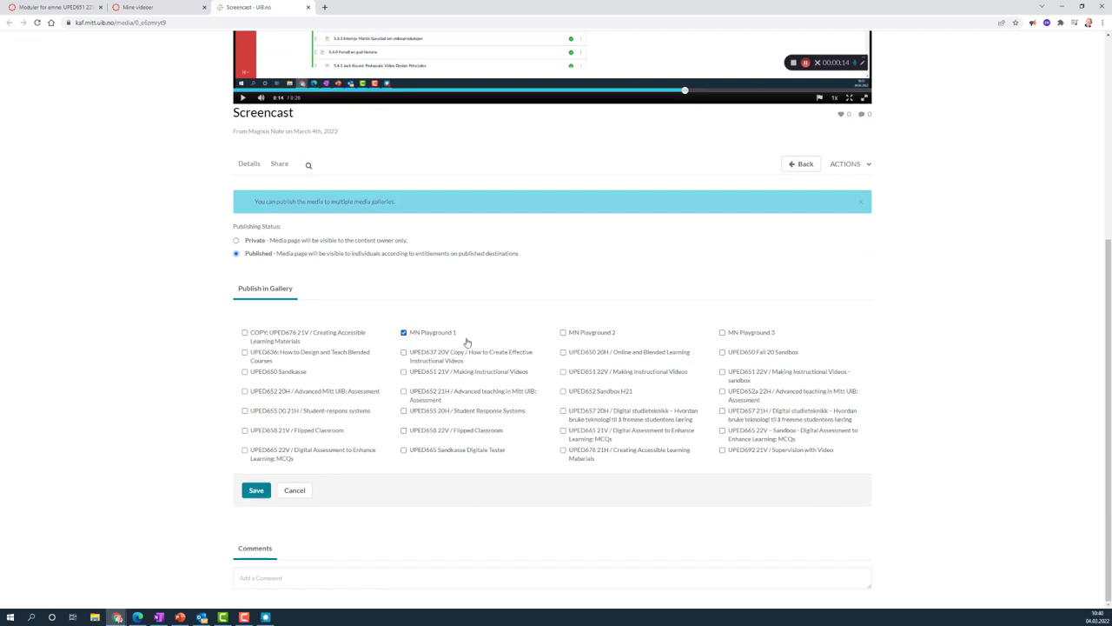
left_click(563, 332)
left_click(724, 333)
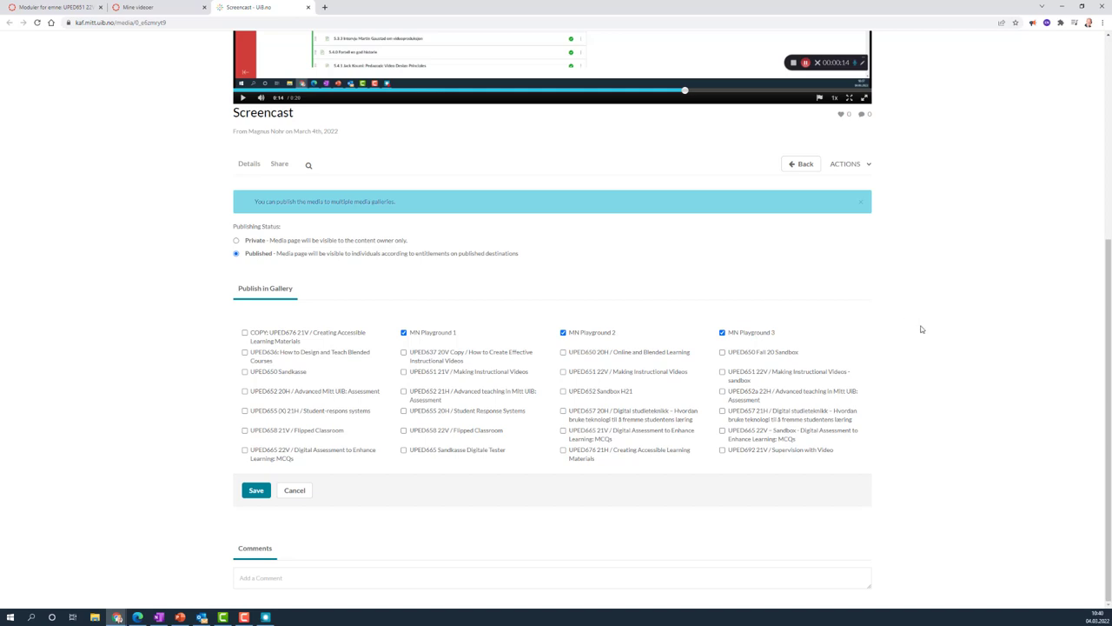
left_click(563, 371)
left_click(256, 492)
left_click(266, 493)
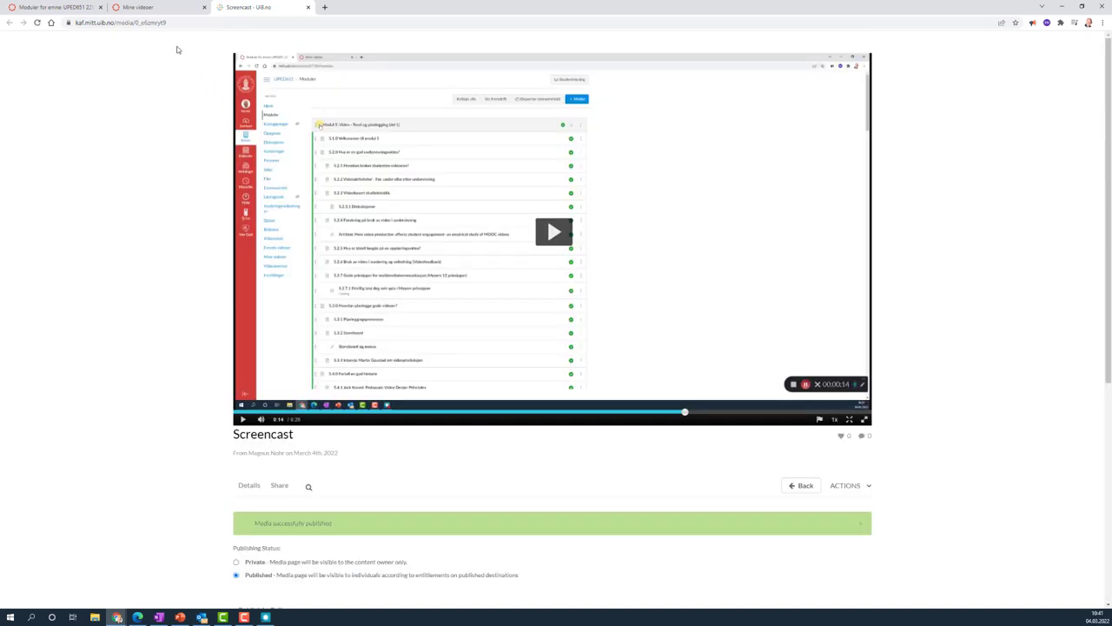
- Check for the Screencast video in Mine videoer and in the UPED651 course's Emnets videoer gallery
left_click(163, 11)
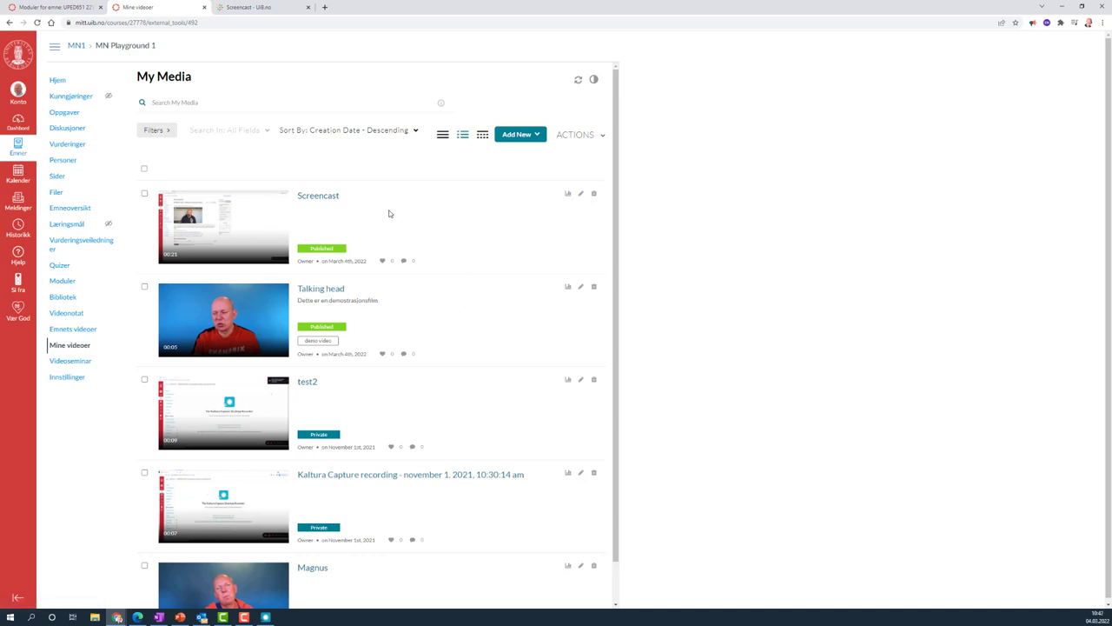
left_click(66, 11)
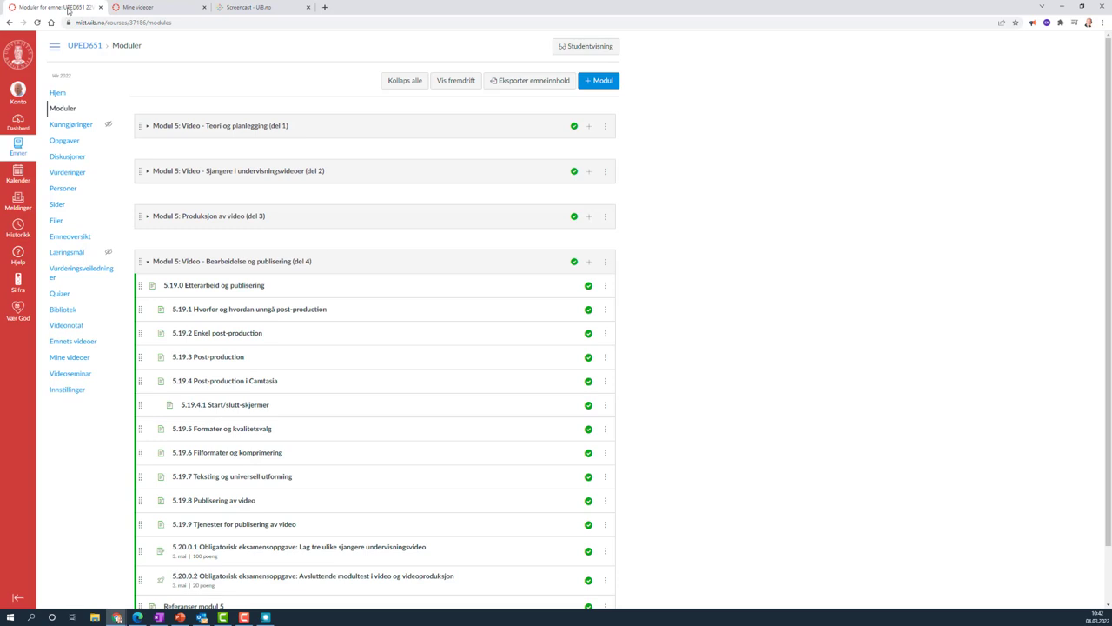
left_click(74, 341)
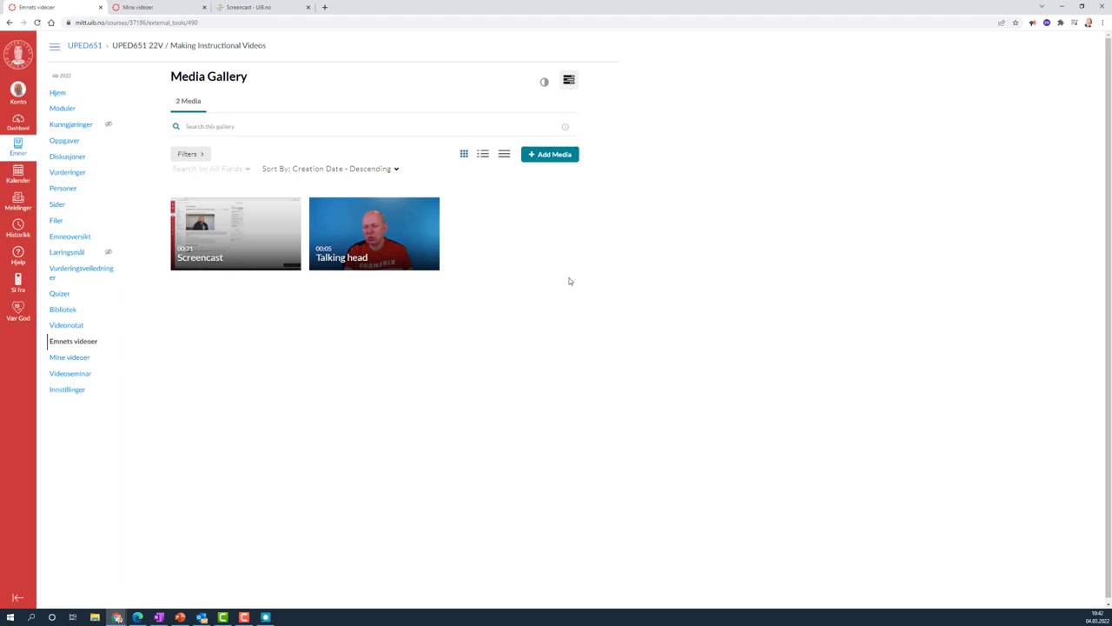
- Open the Screencast video from the UPED651 gallery and copy its embed code with the 400x285 player size
left_click(241, 229)
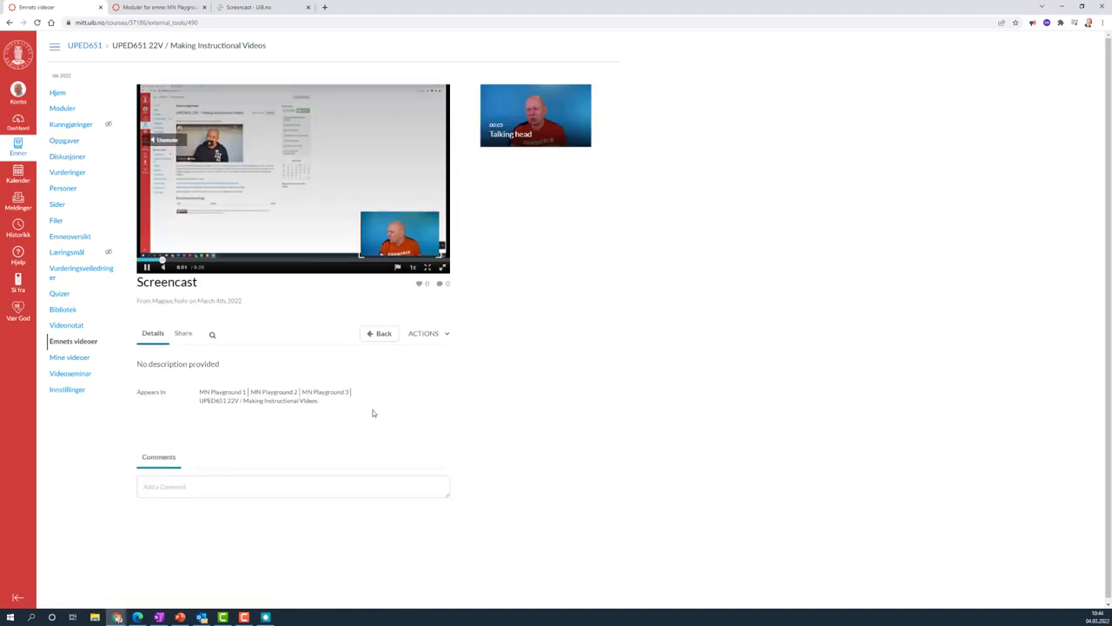
left_click(184, 338)
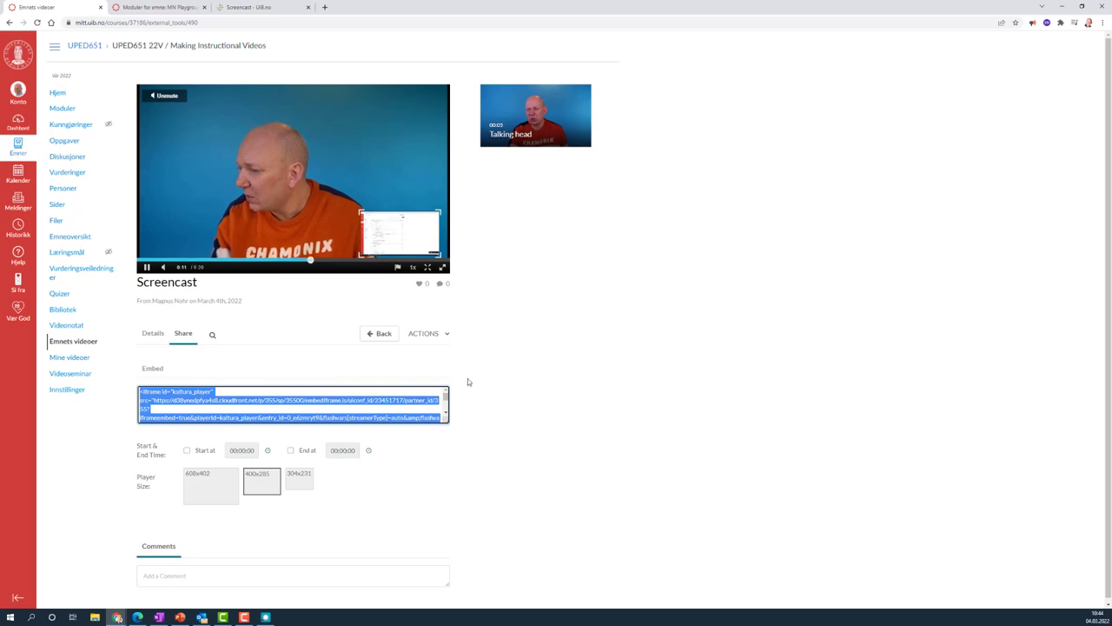
- Add a new page named "Screencast" to the test module in the MN Playground 1 course
left_click(177, 10)
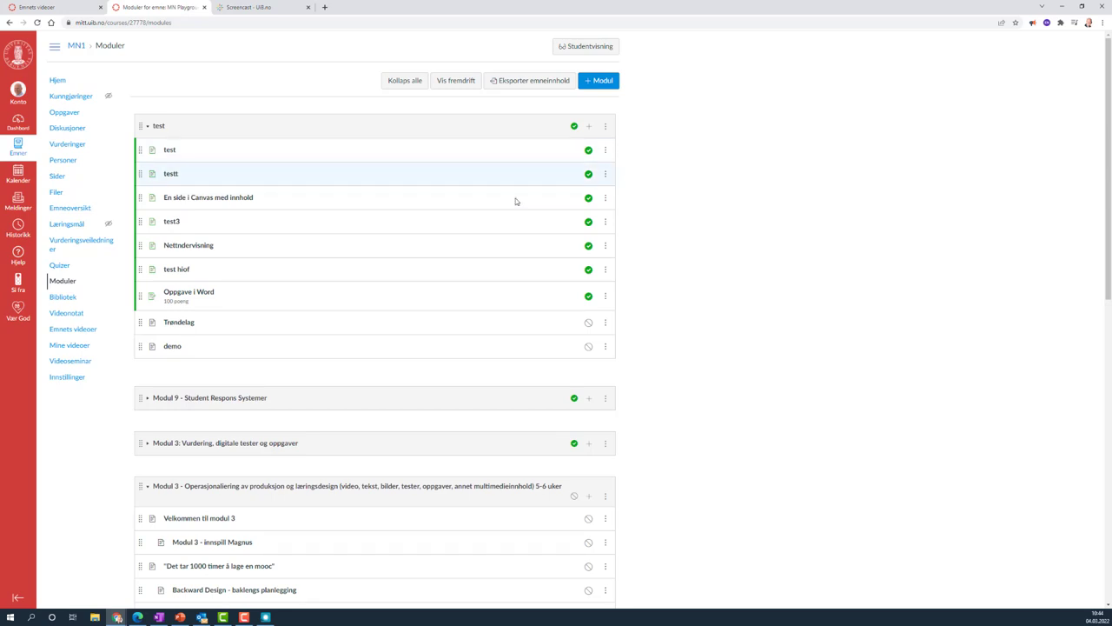
left_click(590, 128)
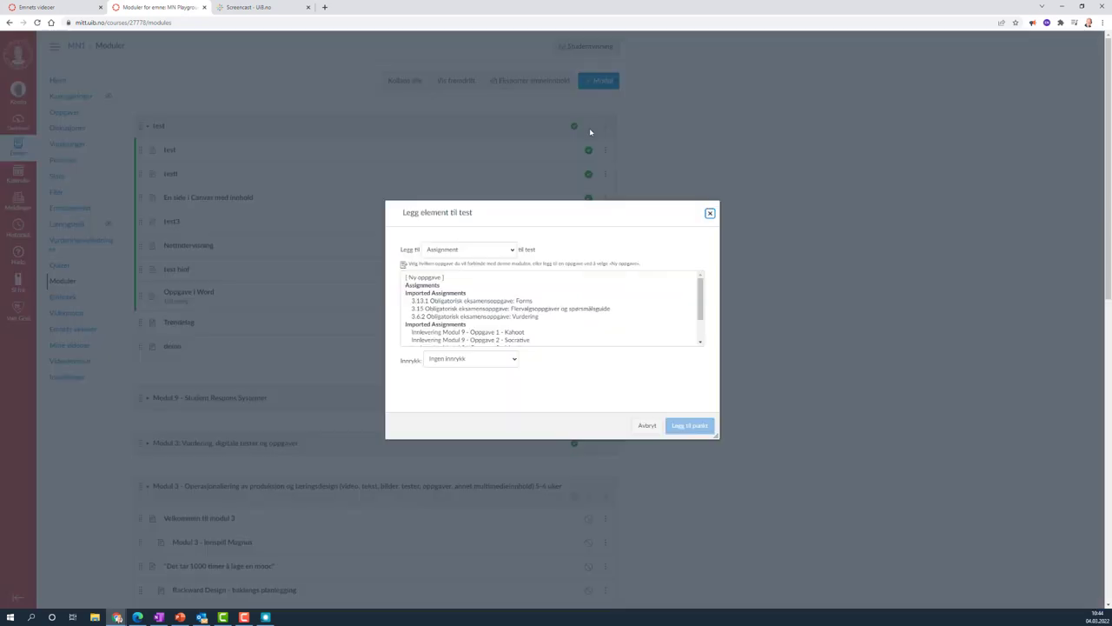
left_click(492, 254)
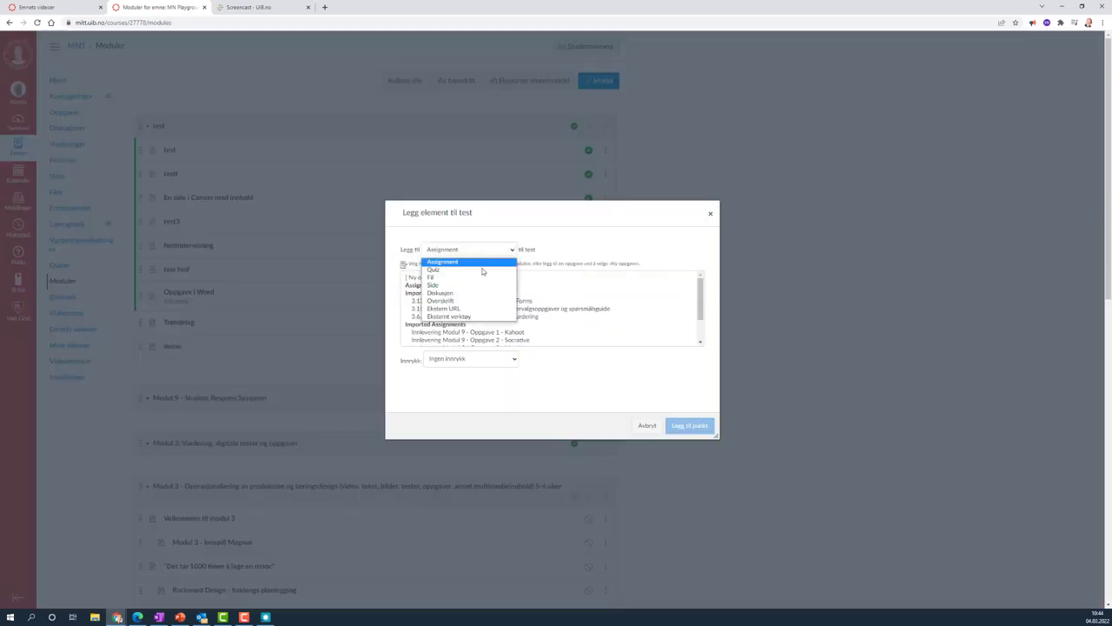
left_click(469, 294)
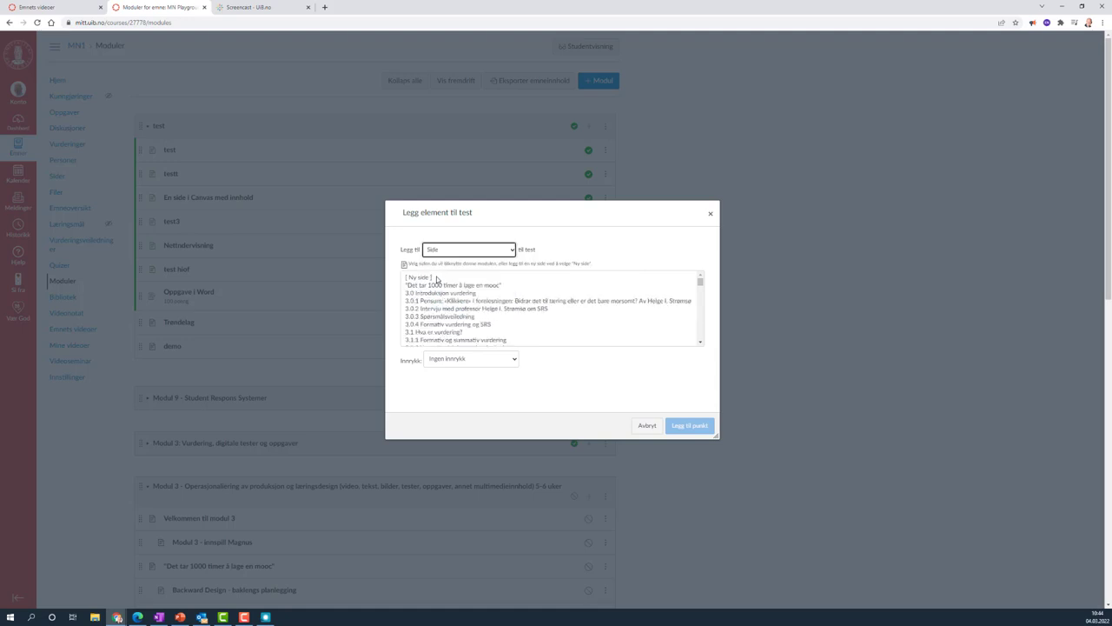
left_click(438, 278)
left_click(462, 361)
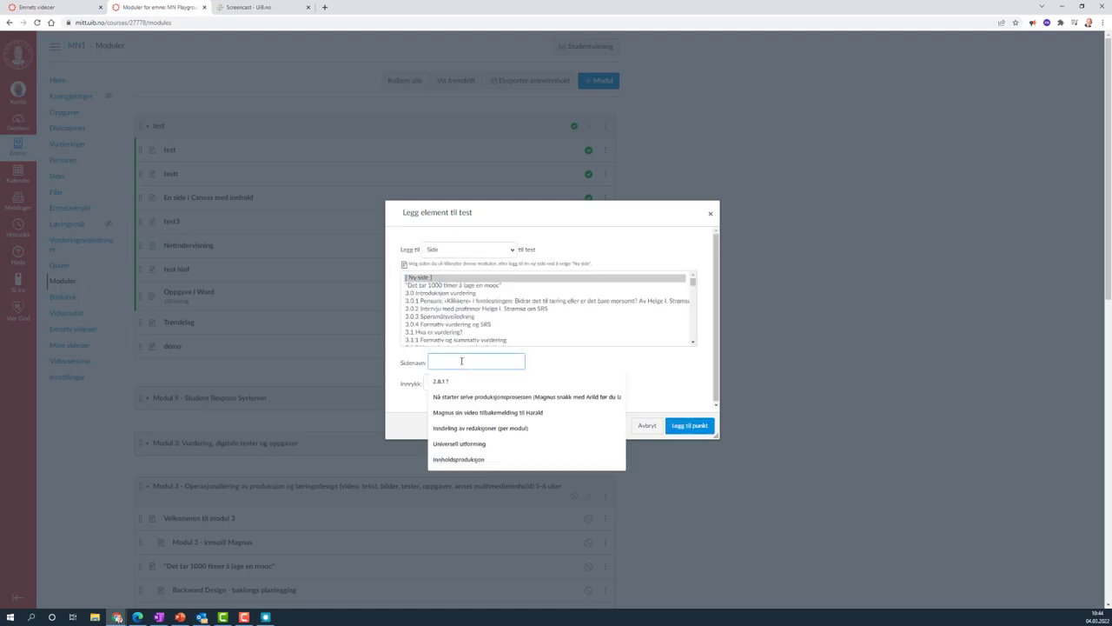
type("Screencast")
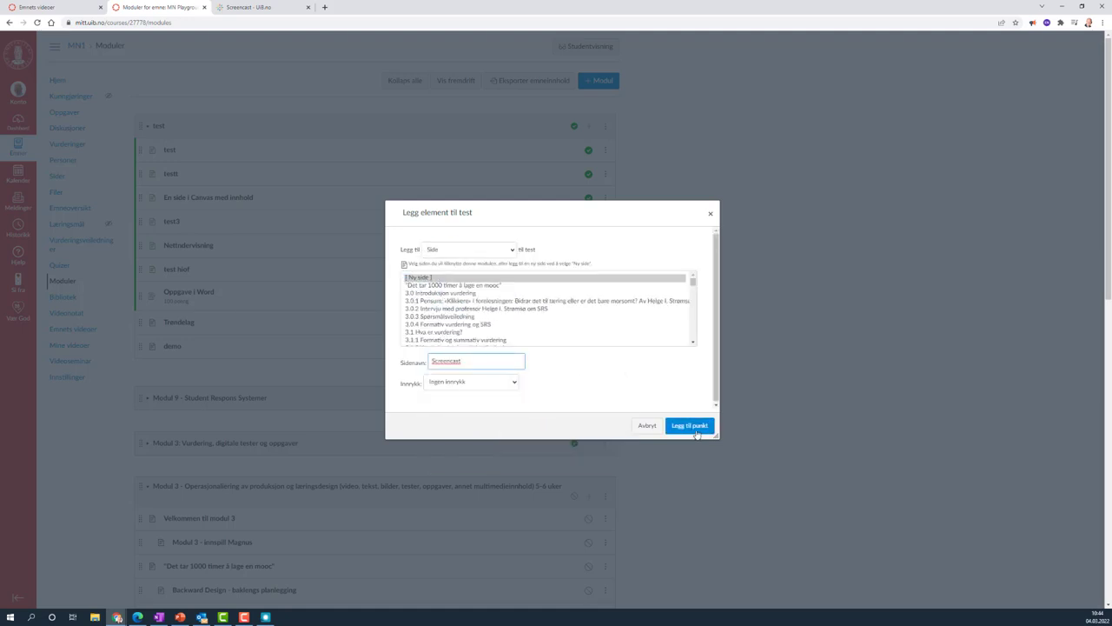
left_click(696, 432)
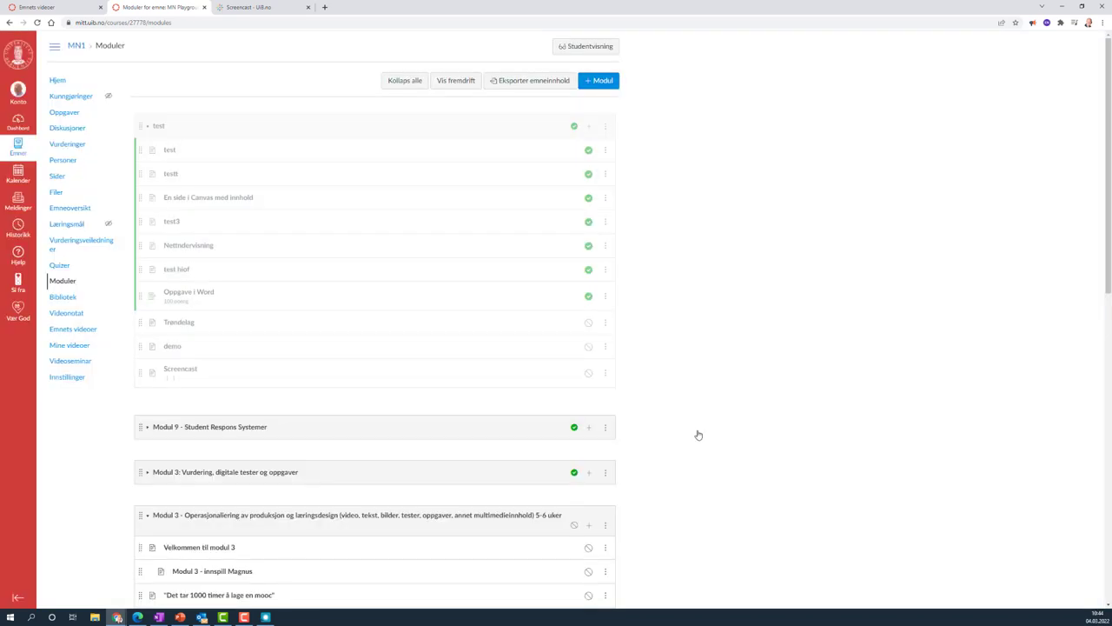
- Open the new Screencast page for editing and enter the placeholder text "dhfhsdk" in its body
left_click(199, 372)
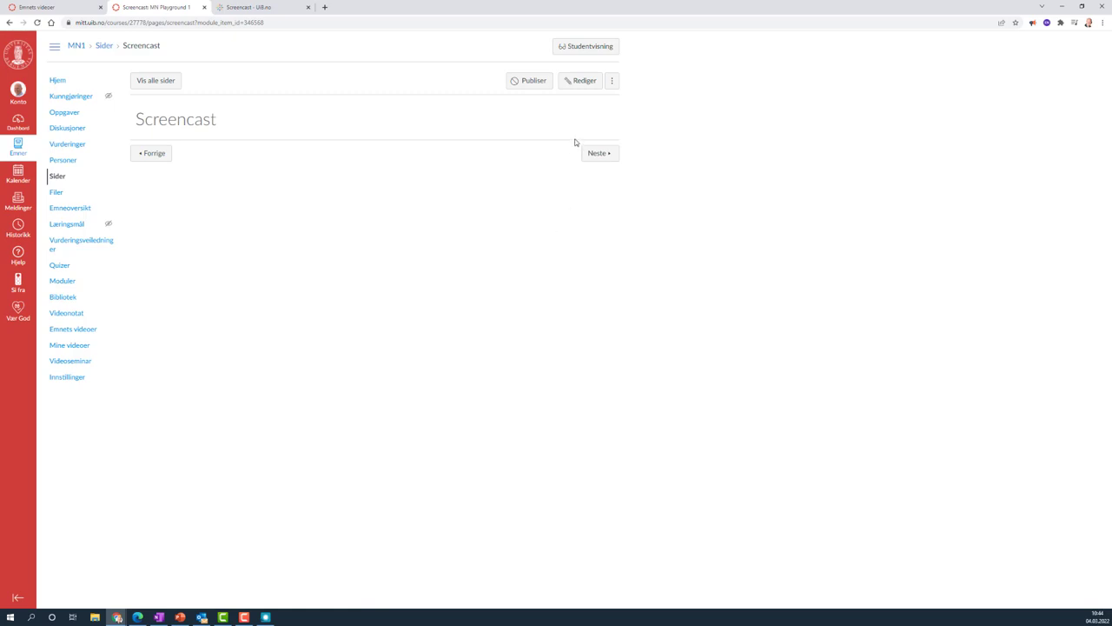
left_click(587, 84)
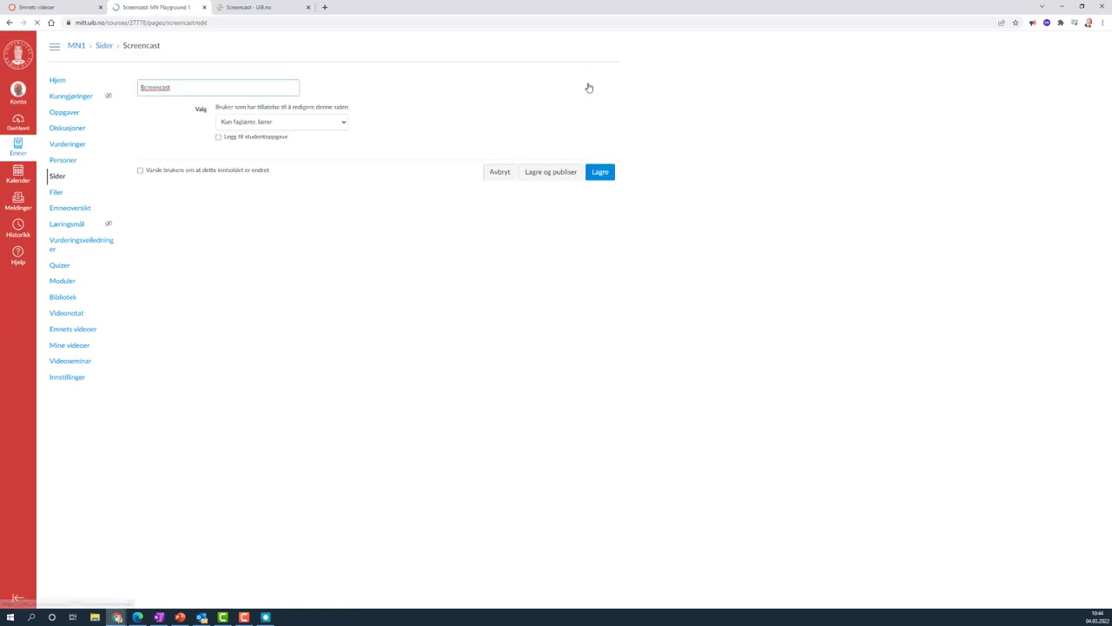
left_click(366, 189)
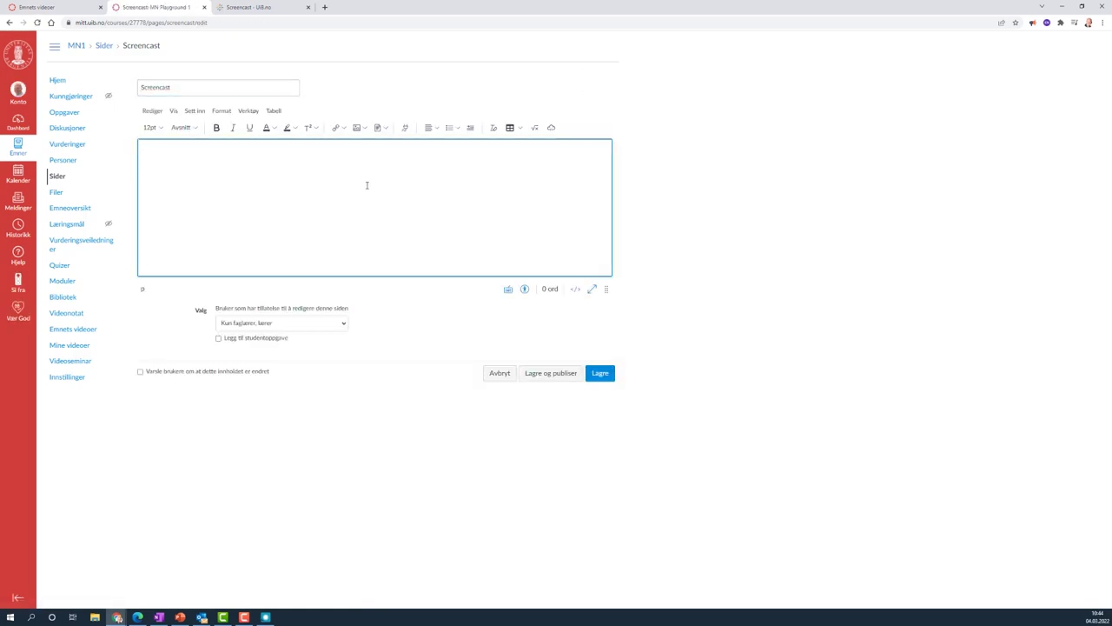
type("dhfhsdkj")
- Paste the video's embed code below the text in the page's HTML source and save the page
left_click(576, 291)
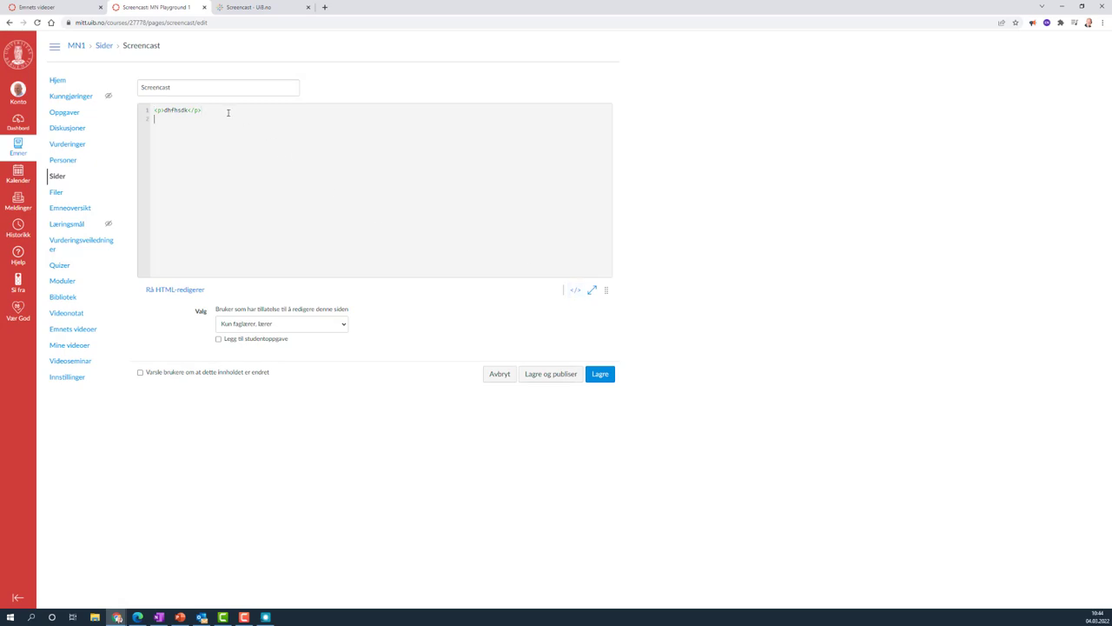
key("ctrl+v")
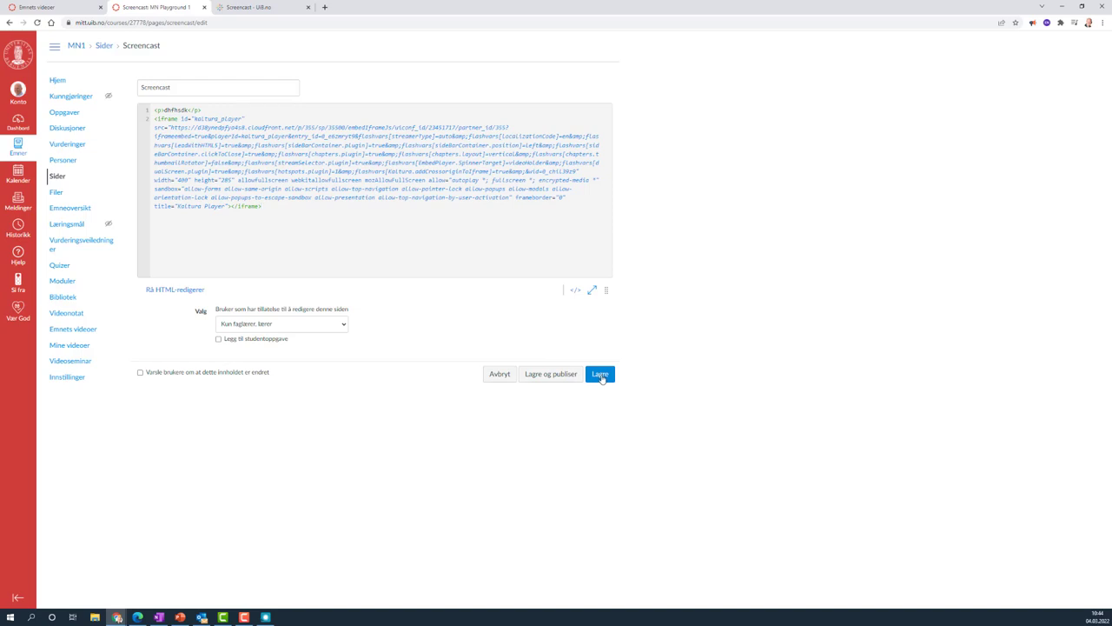
left_click(575, 294)
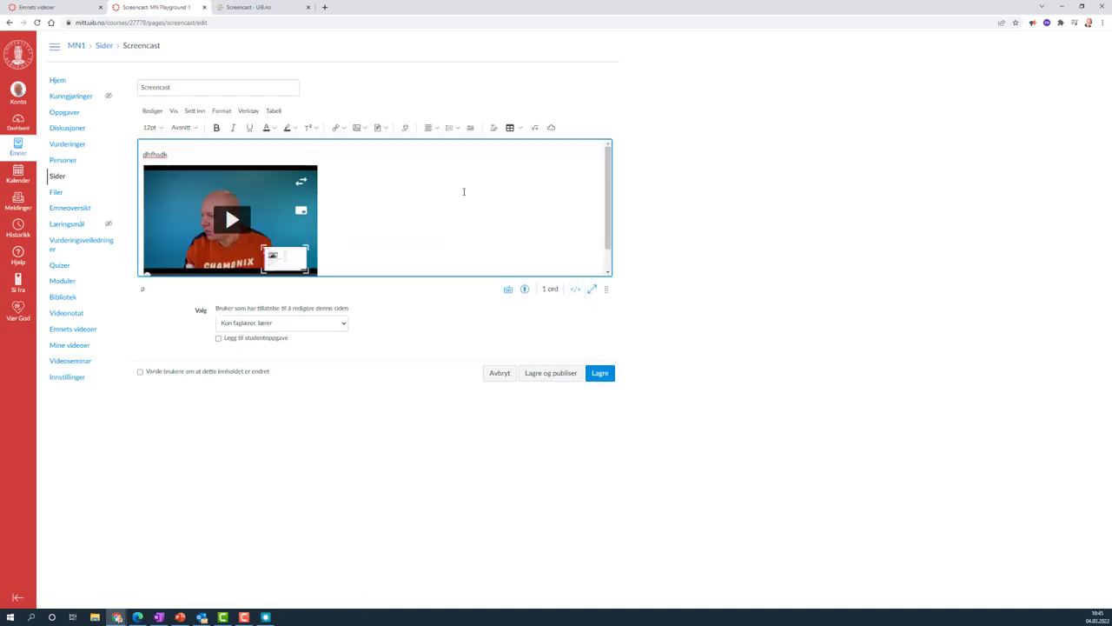
left_click(601, 374)
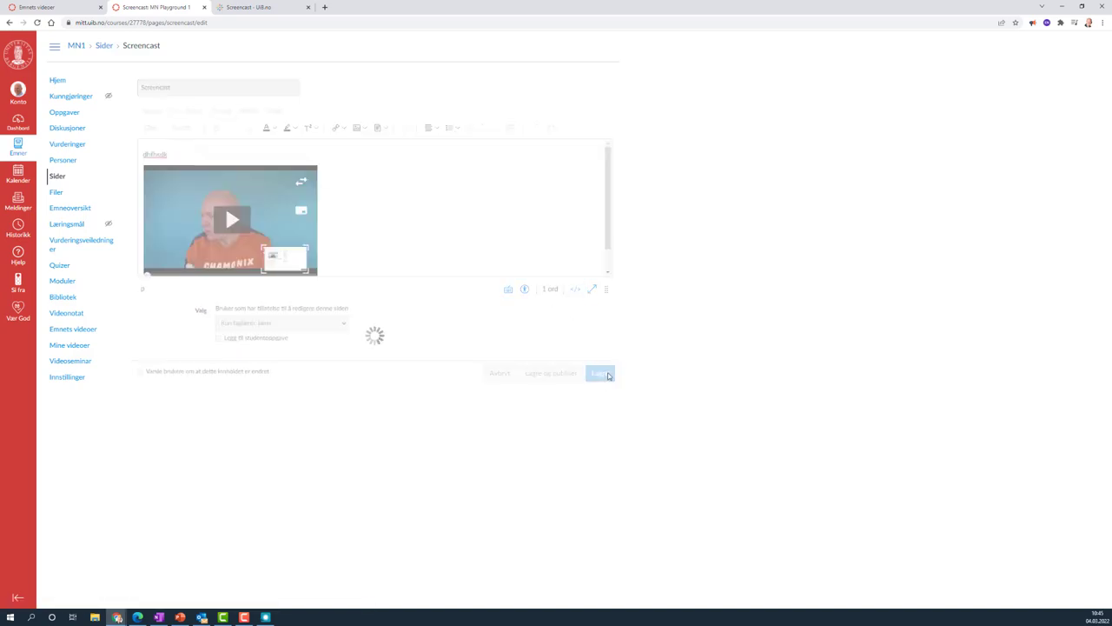